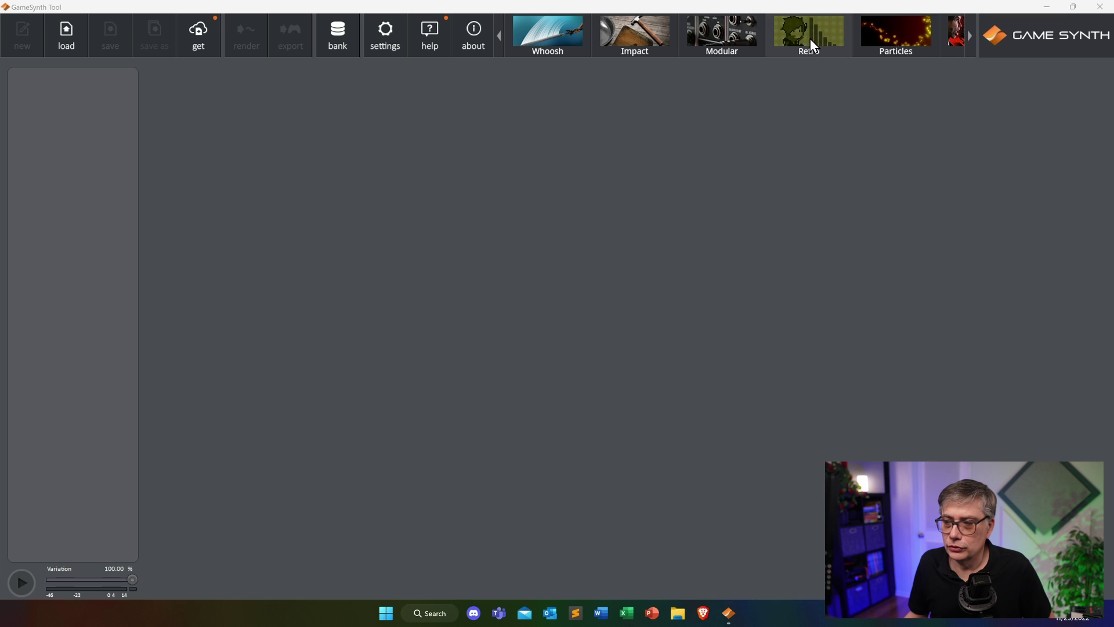
# Browse through the available synthesis models and open the Whoosh model.
pyautogui.click(969, 37)
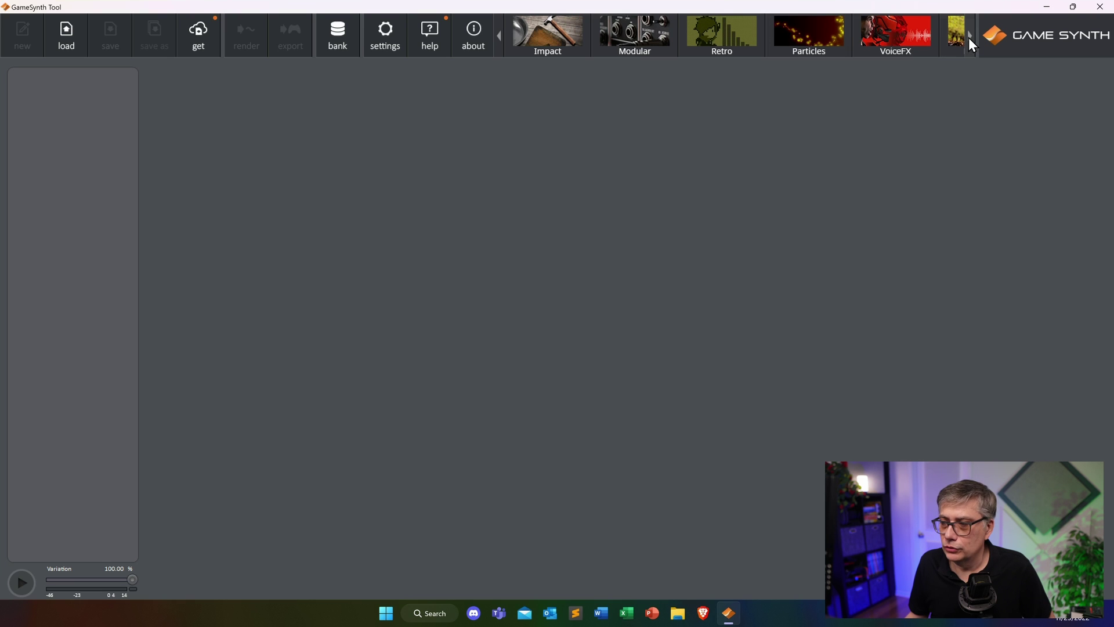
pyautogui.click(971, 35)
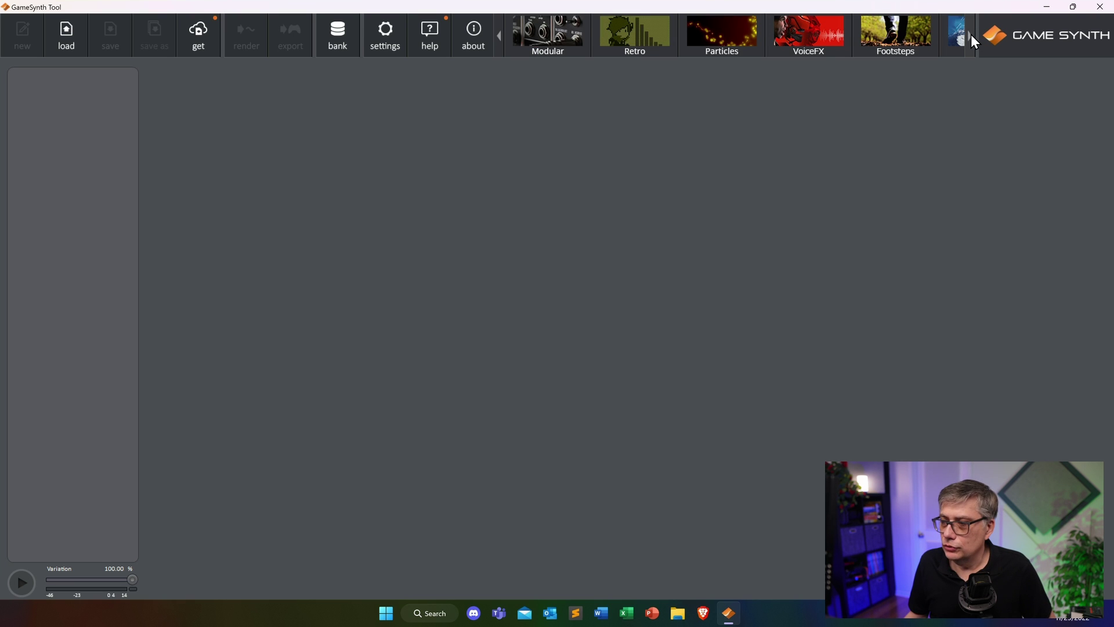
pyautogui.click(971, 36)
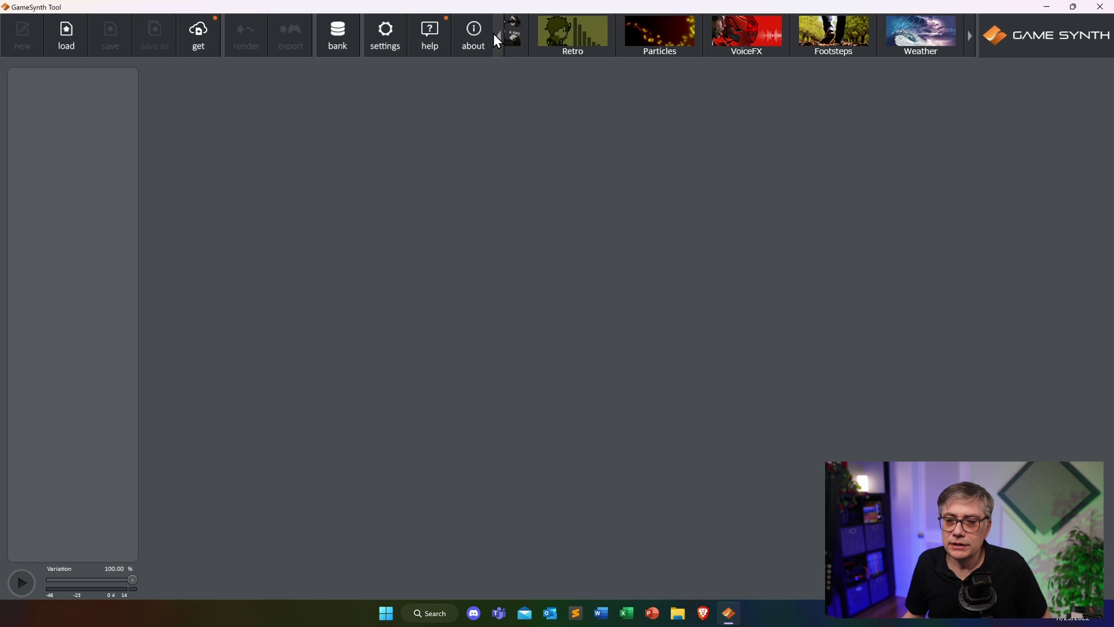
pyautogui.moveTo(496, 37)
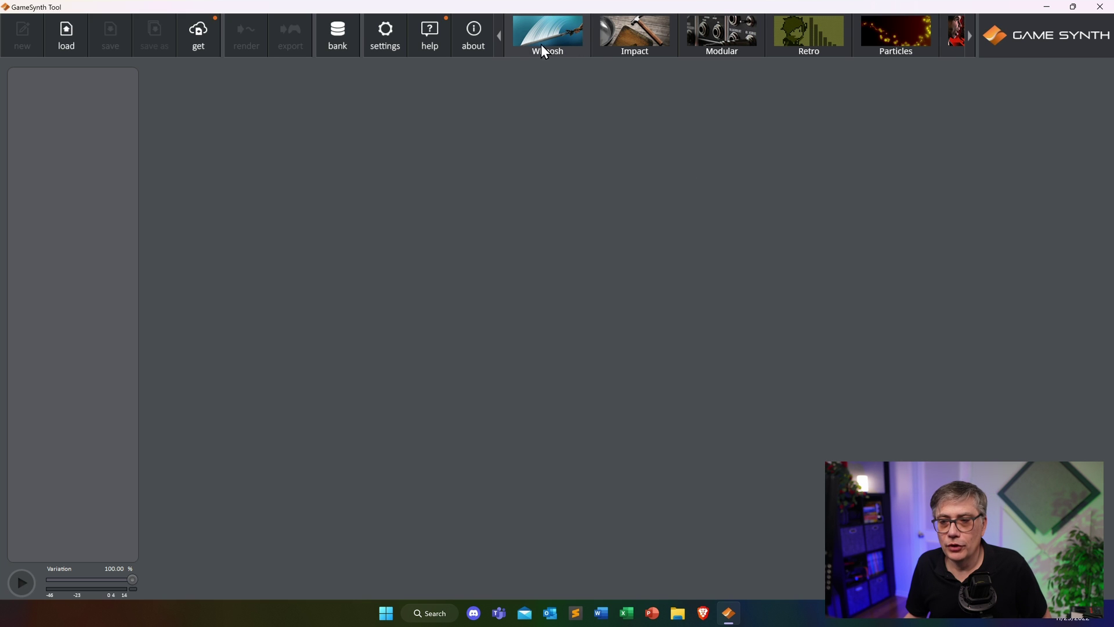
pyautogui.click(555, 26)
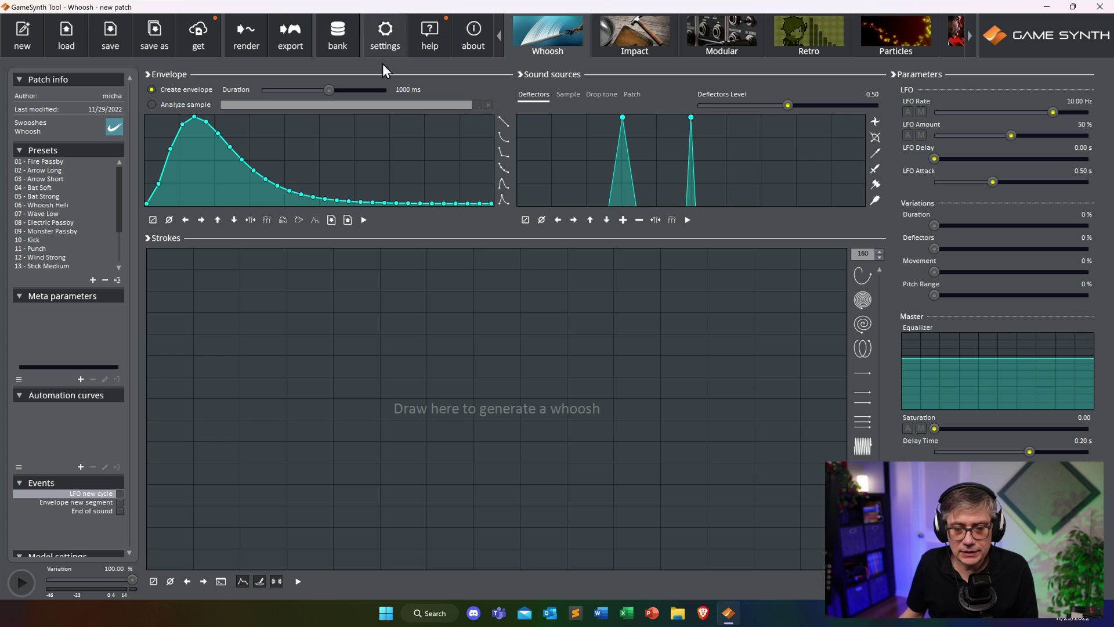
# Sketch three crossing strokes in the Whoosh drawing area, one descending, one rising and one near-vertical, and play the resulting sound.
pyautogui.moveTo(199, 291)
pyautogui.mouseDown()
pyautogui.moveTo(466, 467)
pyautogui.moveTo(815, 518)
pyautogui.mouseUp()
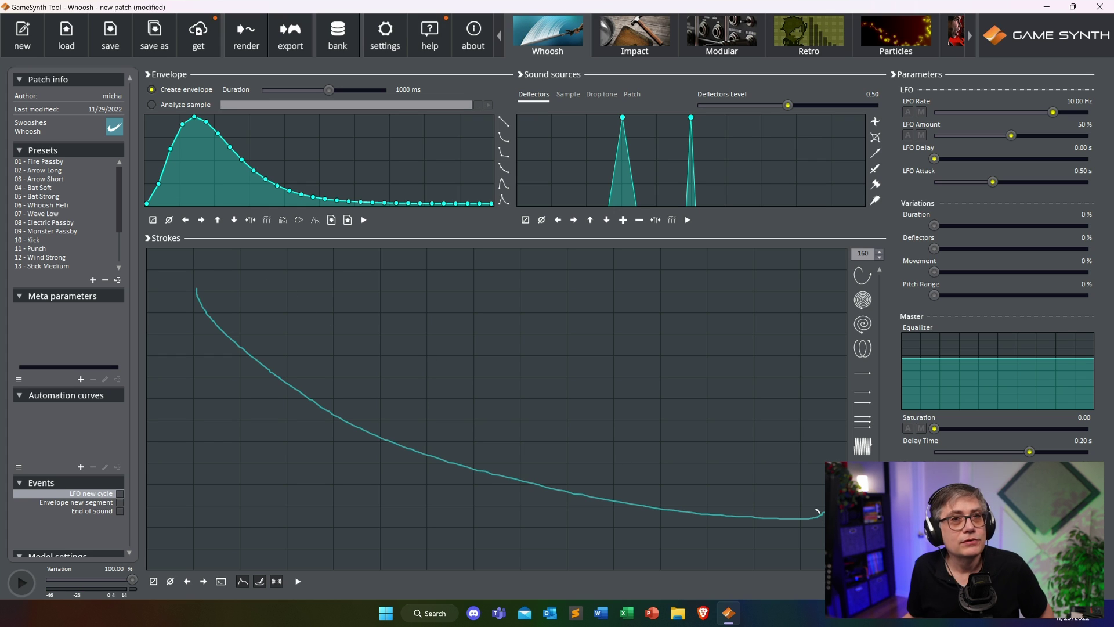
pyautogui.moveTo(206, 472); pyautogui.dragTo(704, 329)
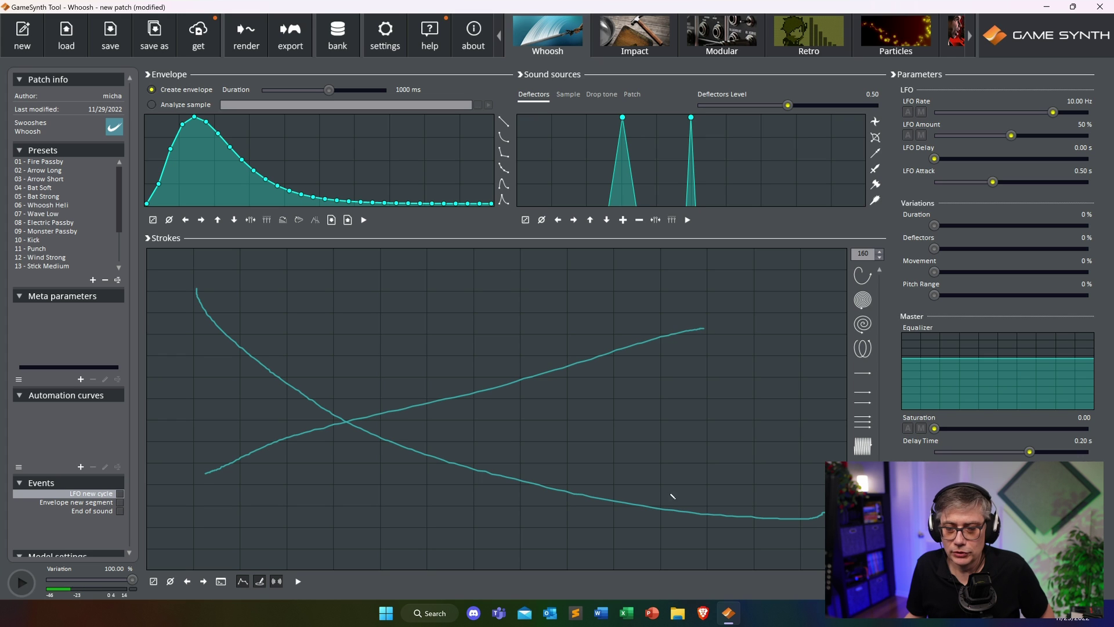
pyautogui.moveTo(630, 274); pyautogui.dragTo(605, 522)
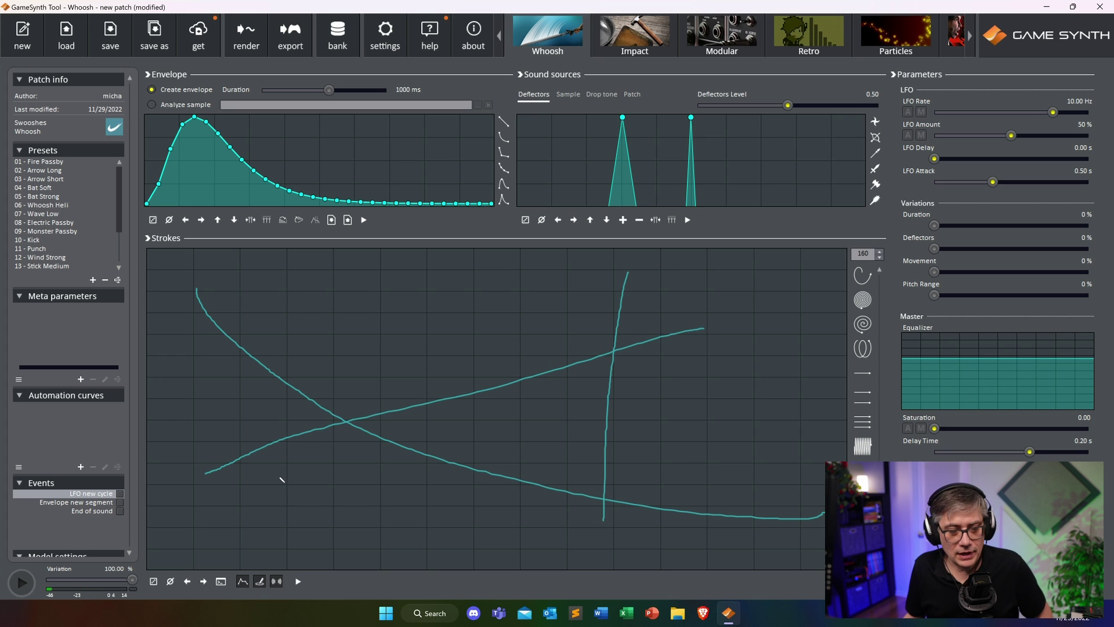
pyautogui.click(21, 583)
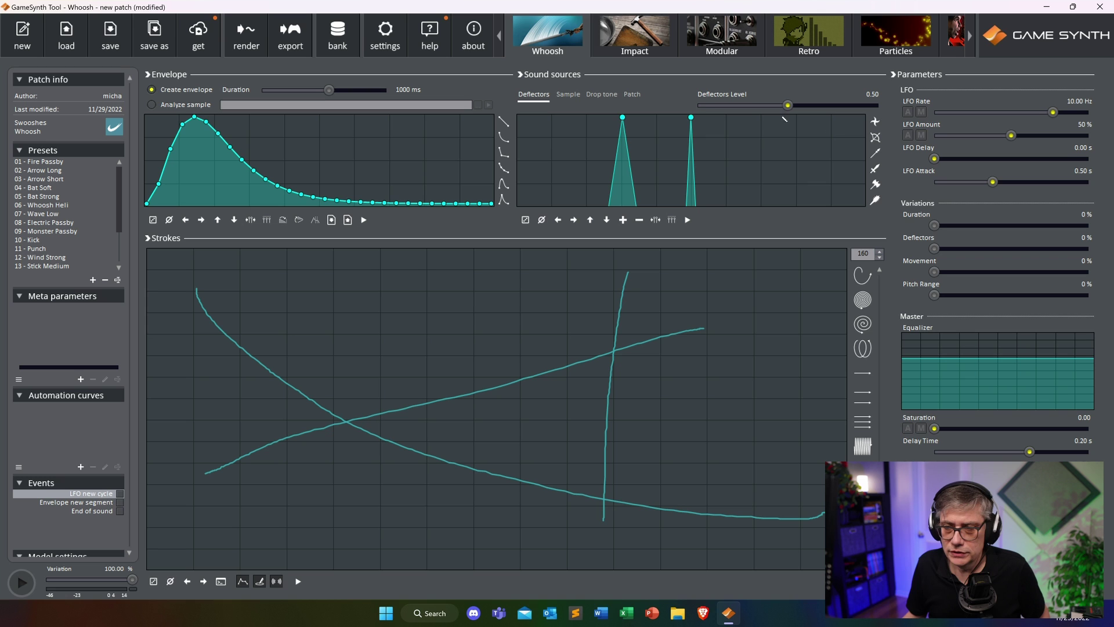
# Open the Impact model and sketch a short contact stroke in its drawing area.
pyautogui.click(652, 42)
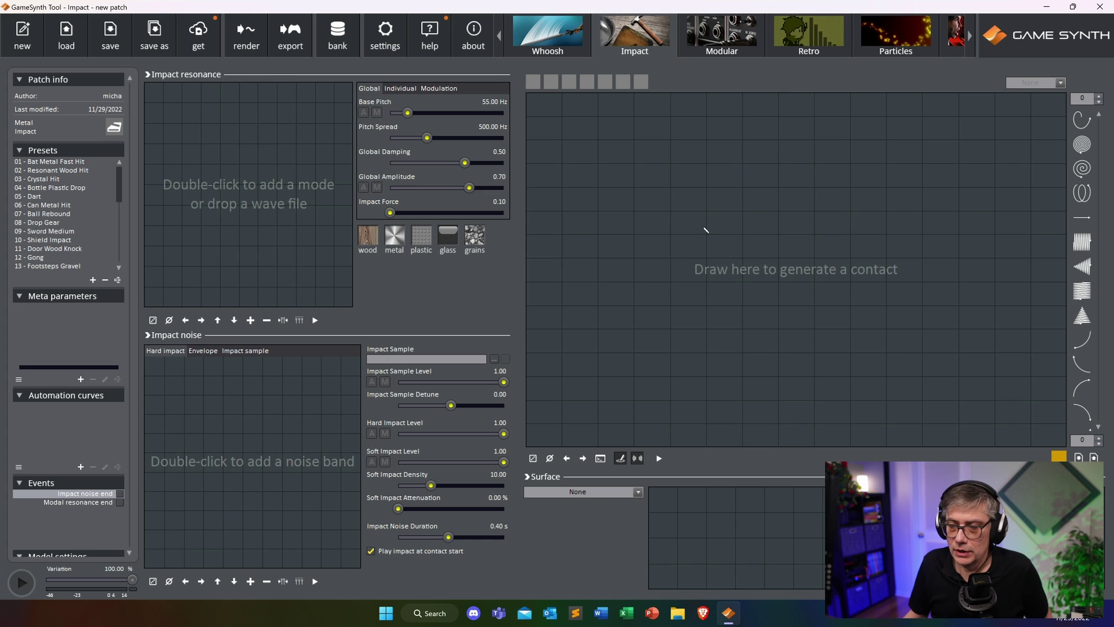
pyautogui.moveTo(706, 229); pyautogui.dragTo(703, 181)
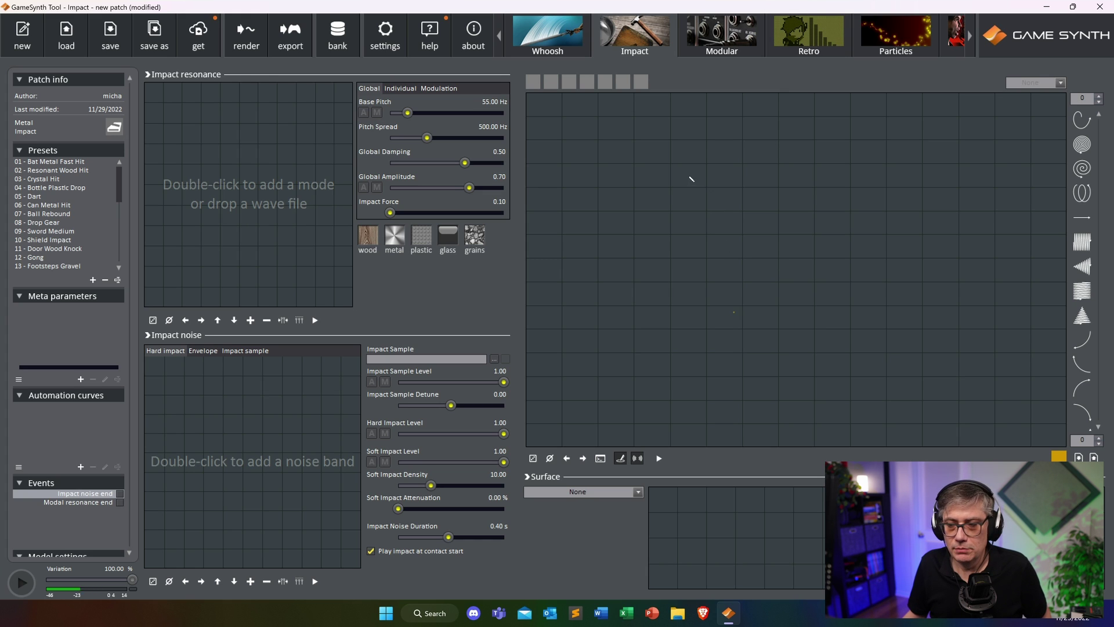
# Open the Modular model and load the Tutorial 01 - Module Types preset.
pyautogui.click(722, 32)
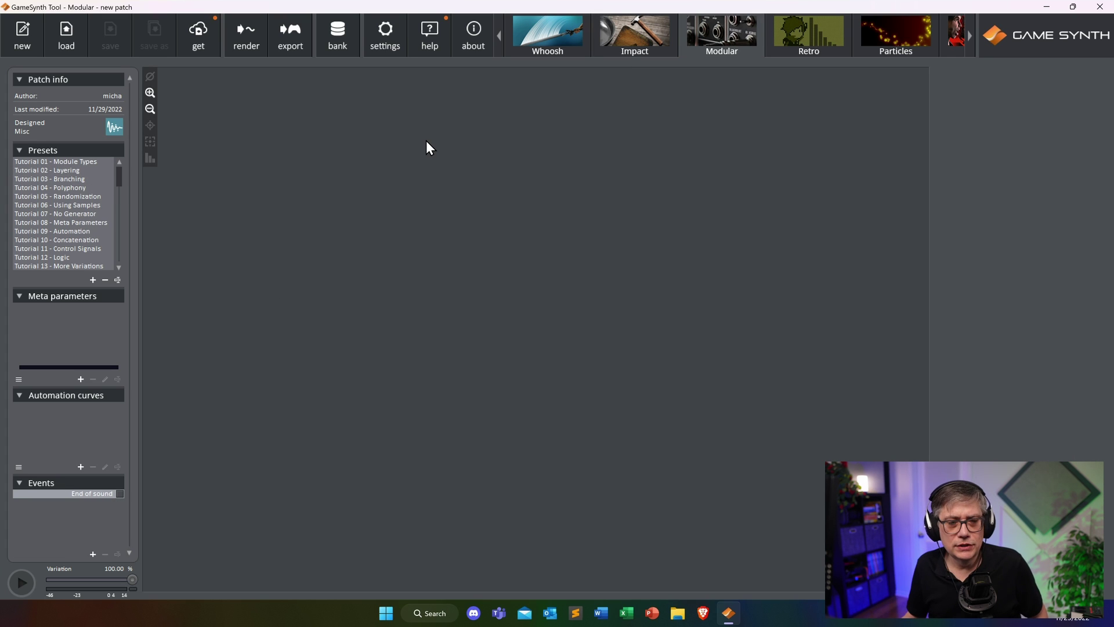
pyautogui.click(71, 162)
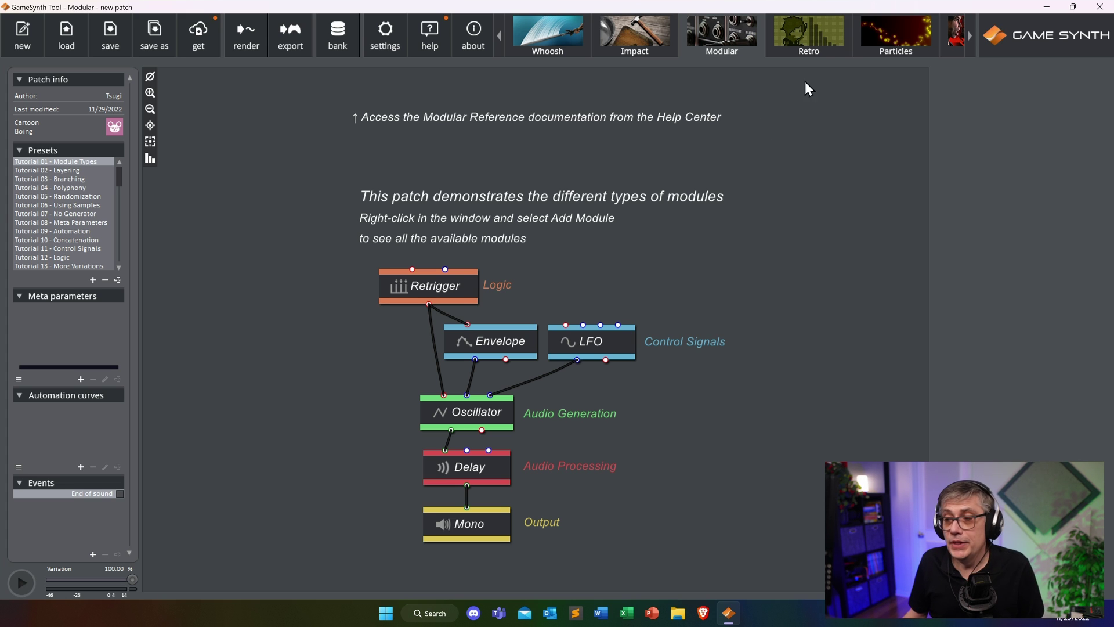
# Open the Retro model and sketch several curved modulation strokes, ending with a hook-shaped curve.
pyautogui.click(824, 32)
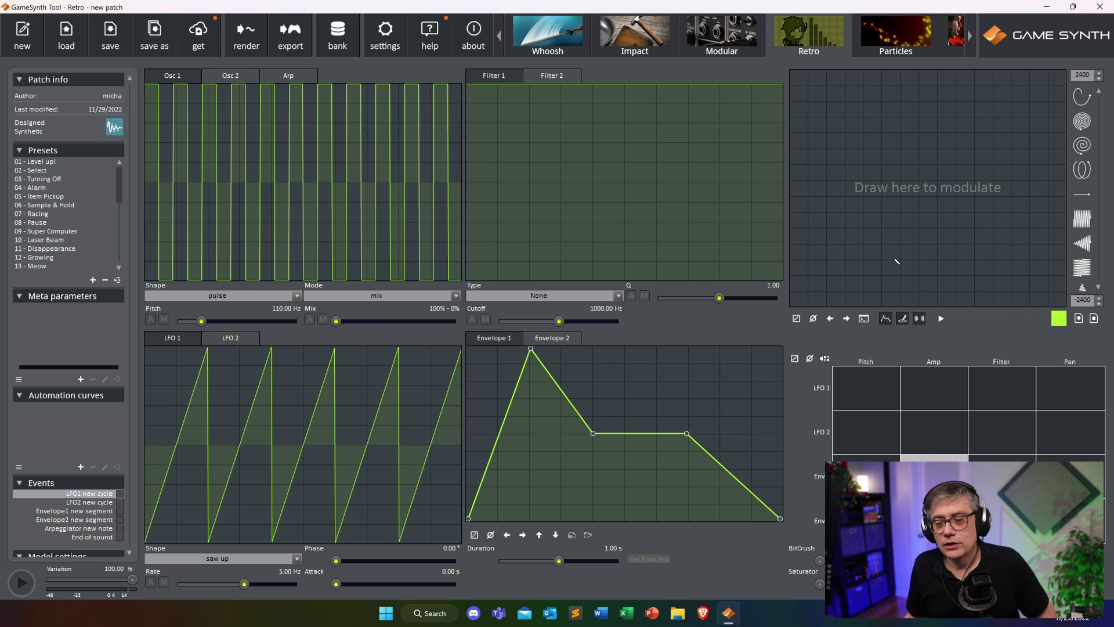
pyautogui.moveTo(850, 115)
pyautogui.mouseDown()
pyautogui.moveTo(844, 163)
pyautogui.moveTo(890, 202)
pyautogui.moveTo(937, 182)
pyautogui.moveTo(1018, 186)
pyautogui.moveTo(1025, 165)
pyautogui.moveTo(976, 113)
pyautogui.mouseUp()
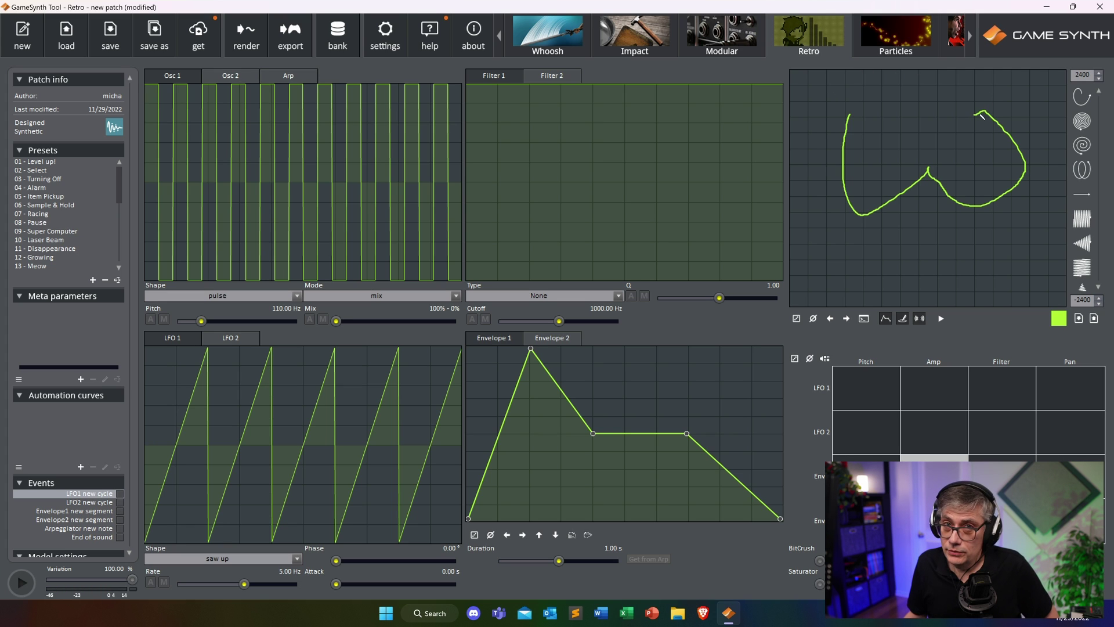
pyautogui.moveTo(933, 108)
pyautogui.mouseDown()
pyautogui.moveTo(849, 153)
pyautogui.moveTo(827, 206)
pyautogui.moveTo(951, 212)
pyautogui.mouseUp()
pyautogui.moveTo(948, 150); pyautogui.dragTo(917, 265)
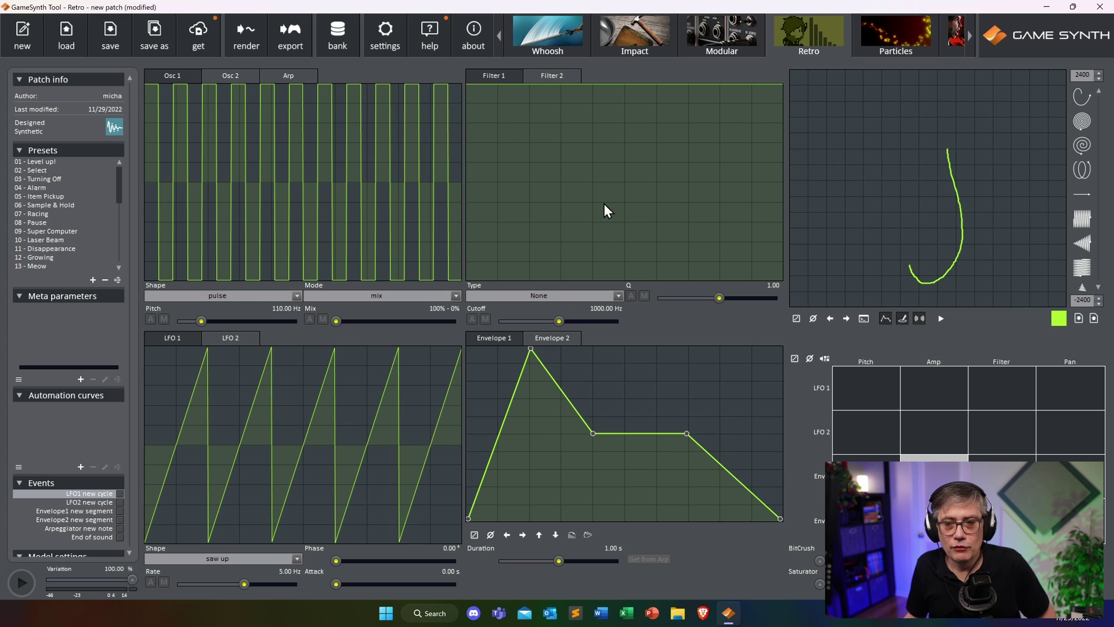
# Open the Particles model and play the 01 - Bubble Up preset.
pyautogui.click(904, 33)
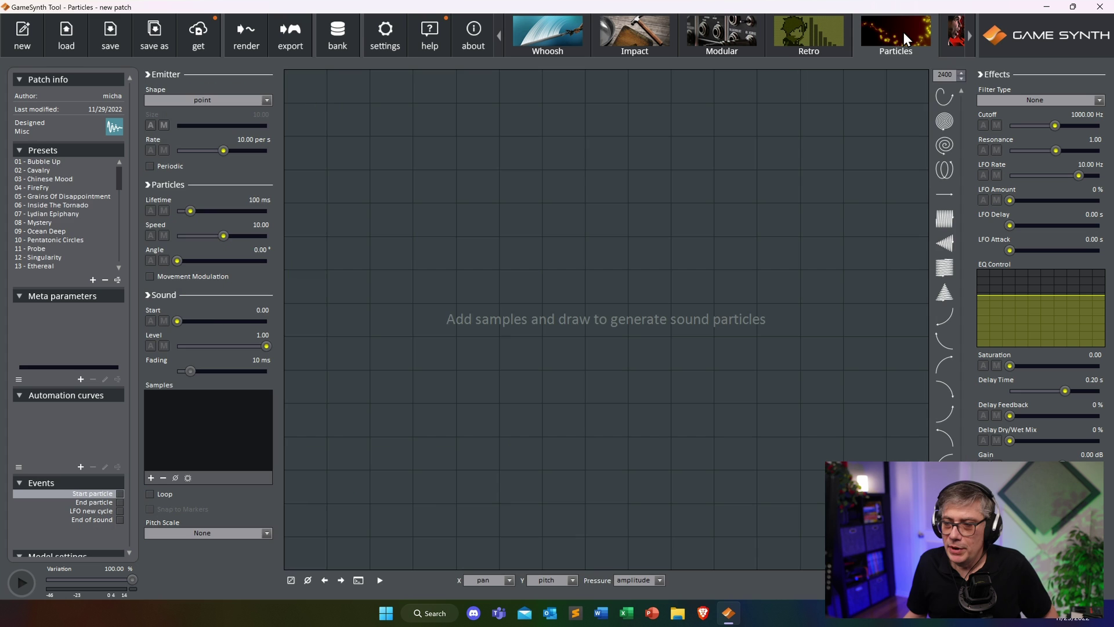
pyautogui.click(50, 160)
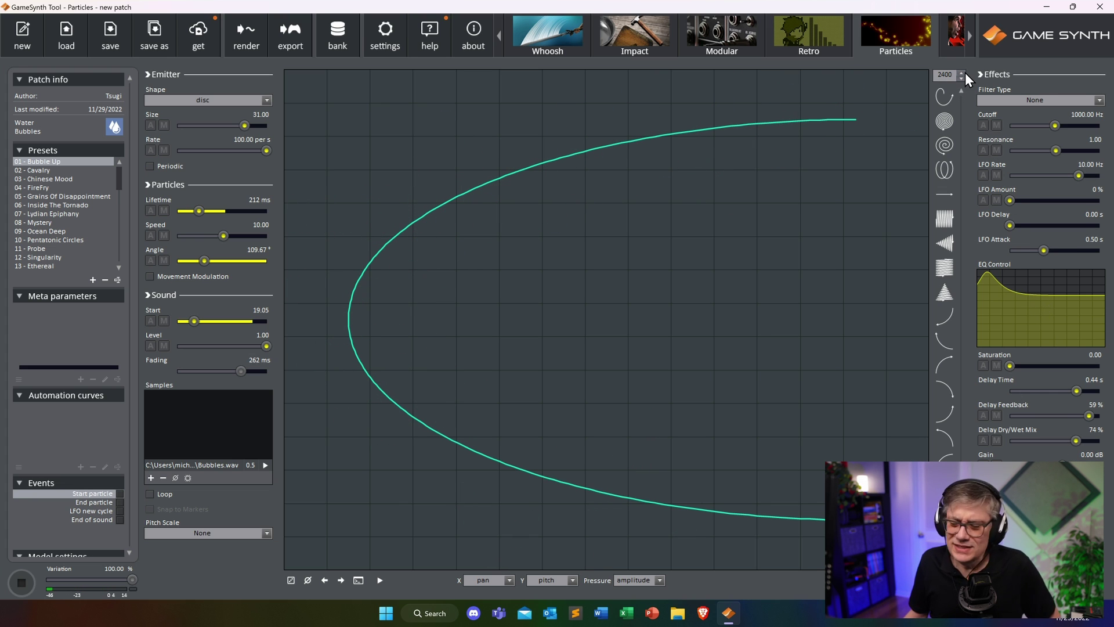
# Open the VoiceFX model, then load and play the 01 - Alien Hive preset.
pyautogui.click(970, 34)
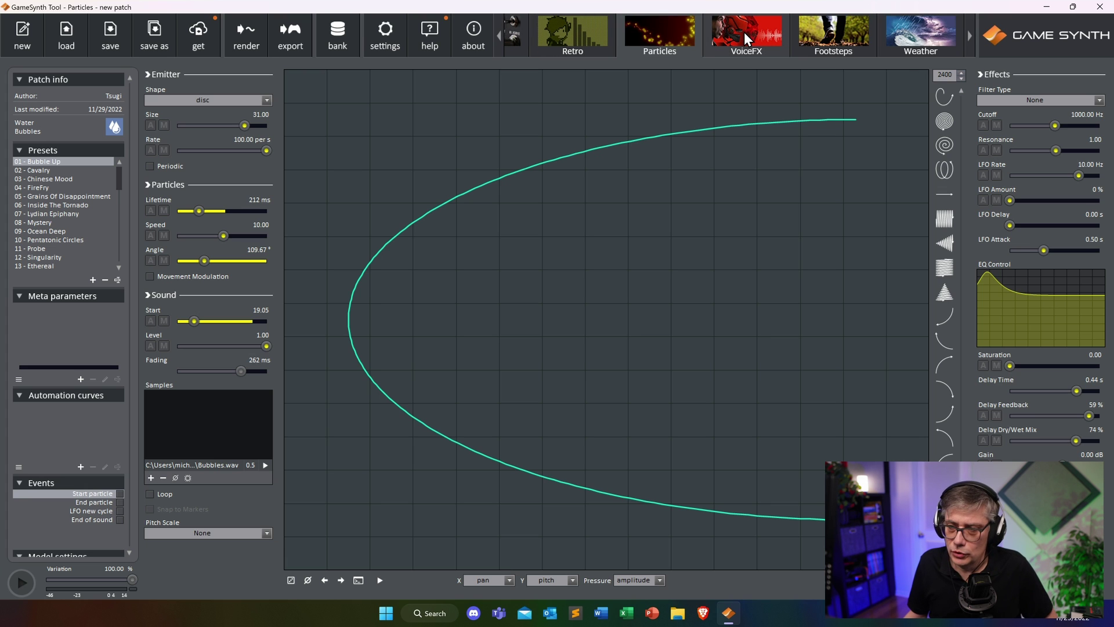
pyautogui.click(744, 30)
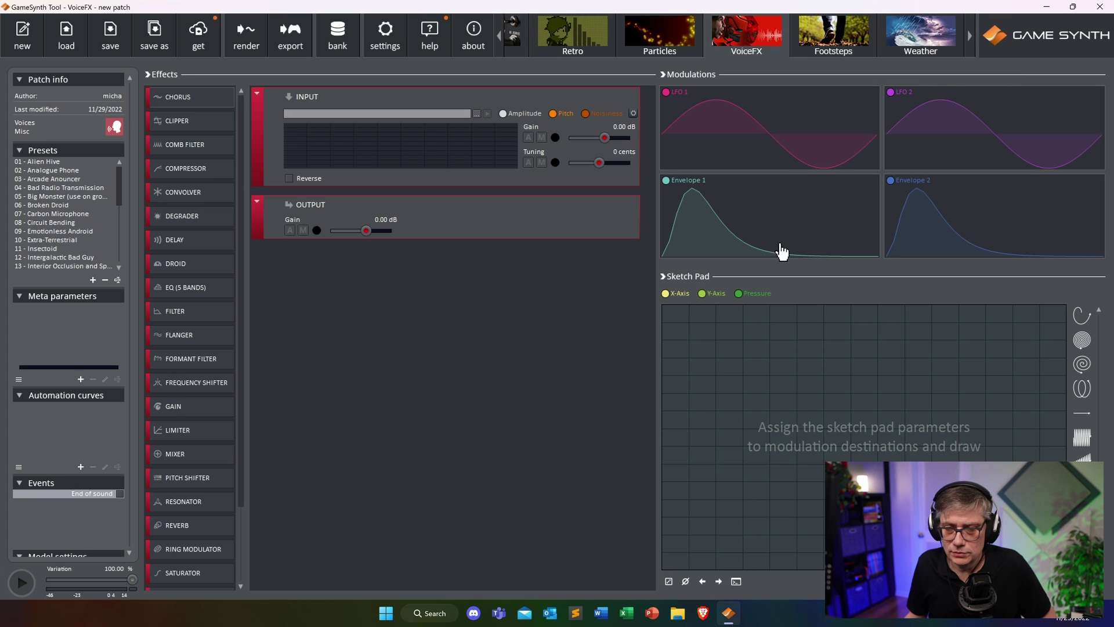
pyautogui.click(47, 162)
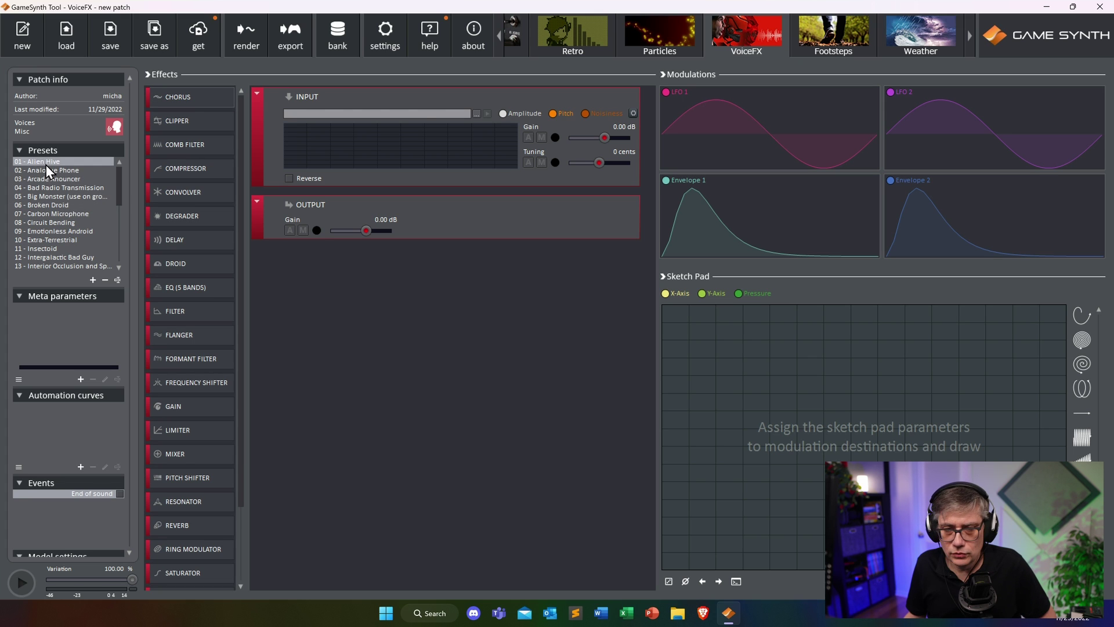
pyautogui.press('space')
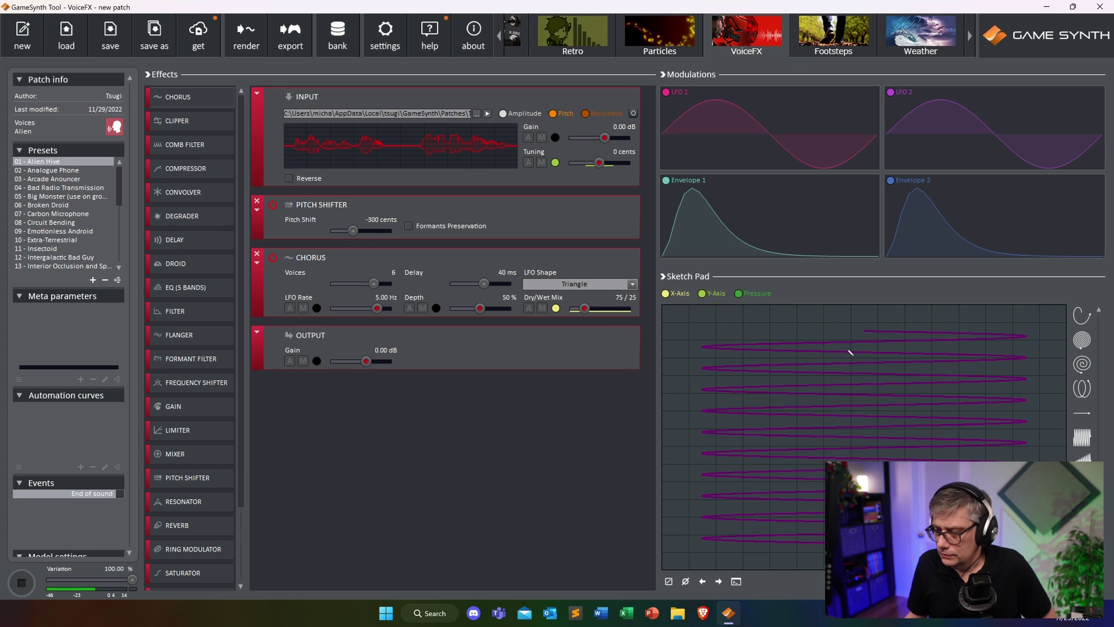
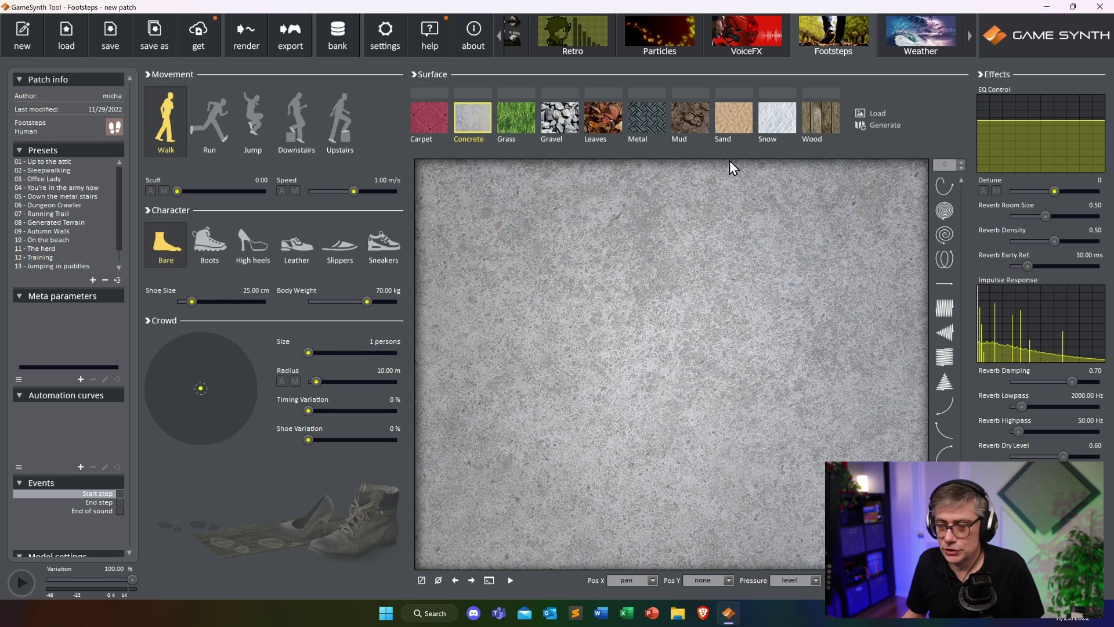
# Load the 02 - Sleepwalking preset in the Footsteps model, discarding the unsaved patch.
pyautogui.doubleClick(57, 171)
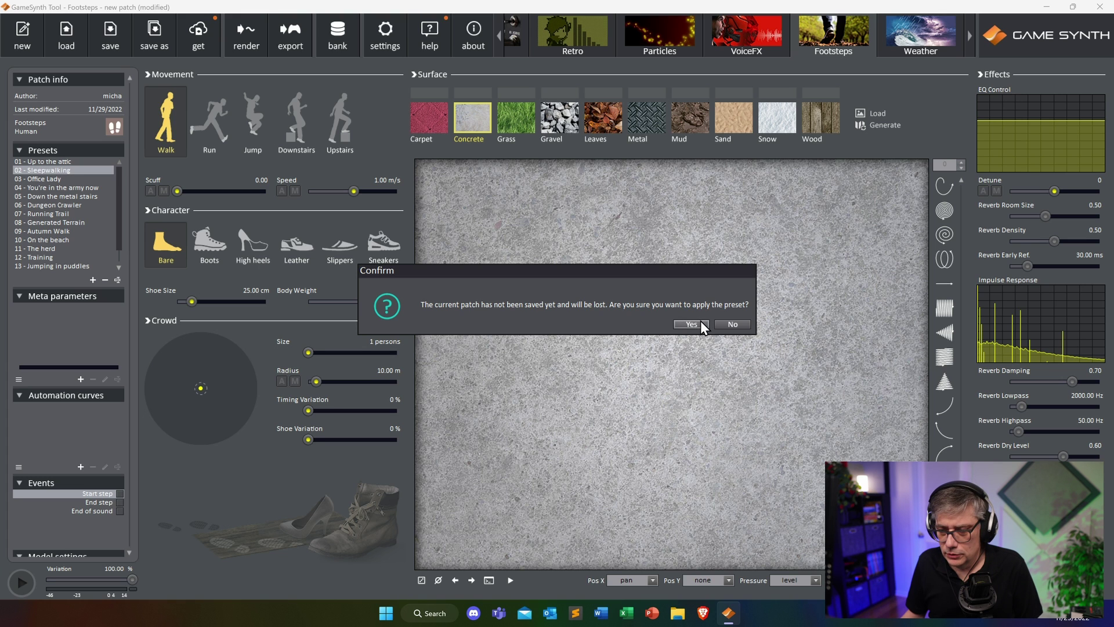
pyautogui.click(698, 325)
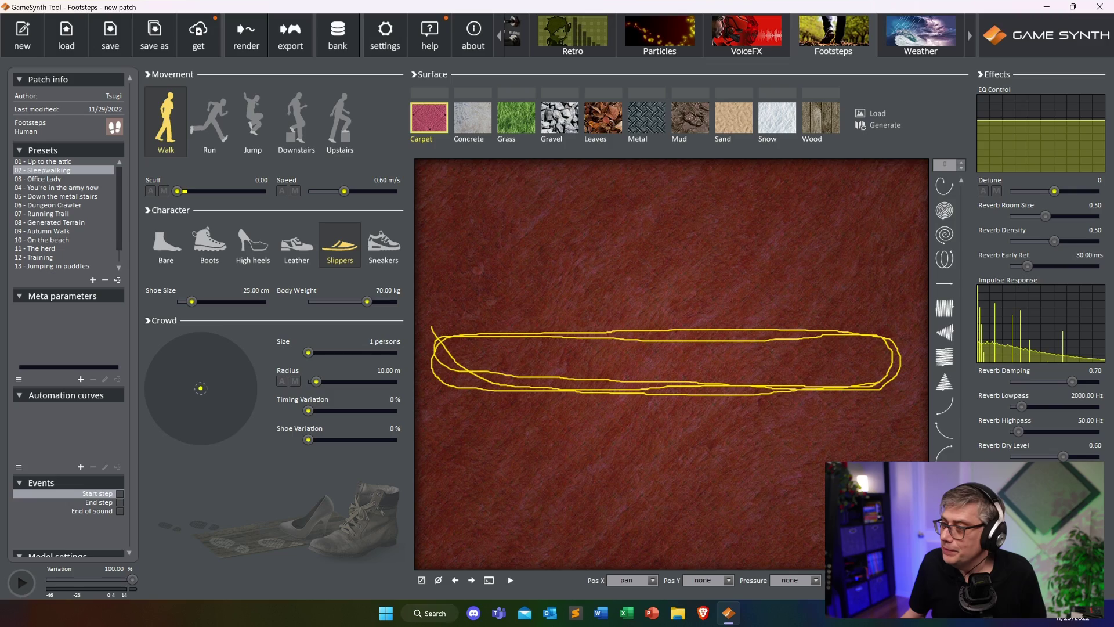
# Open the Weather model and play the 01 - Before the Storm preset.
pyautogui.click(933, 35)
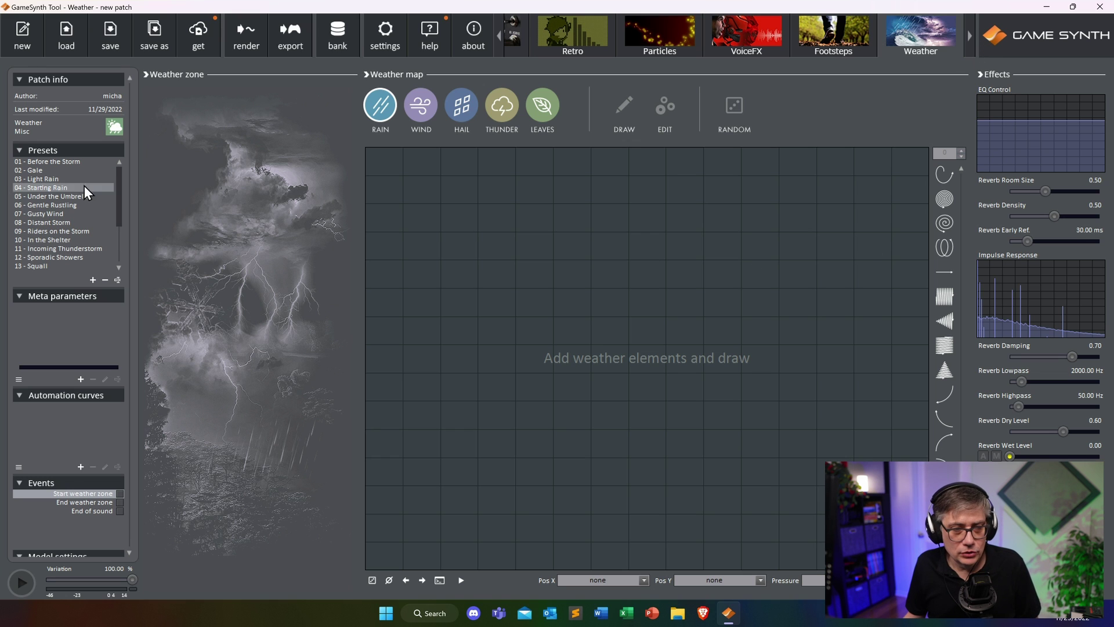
pyautogui.click(65, 161)
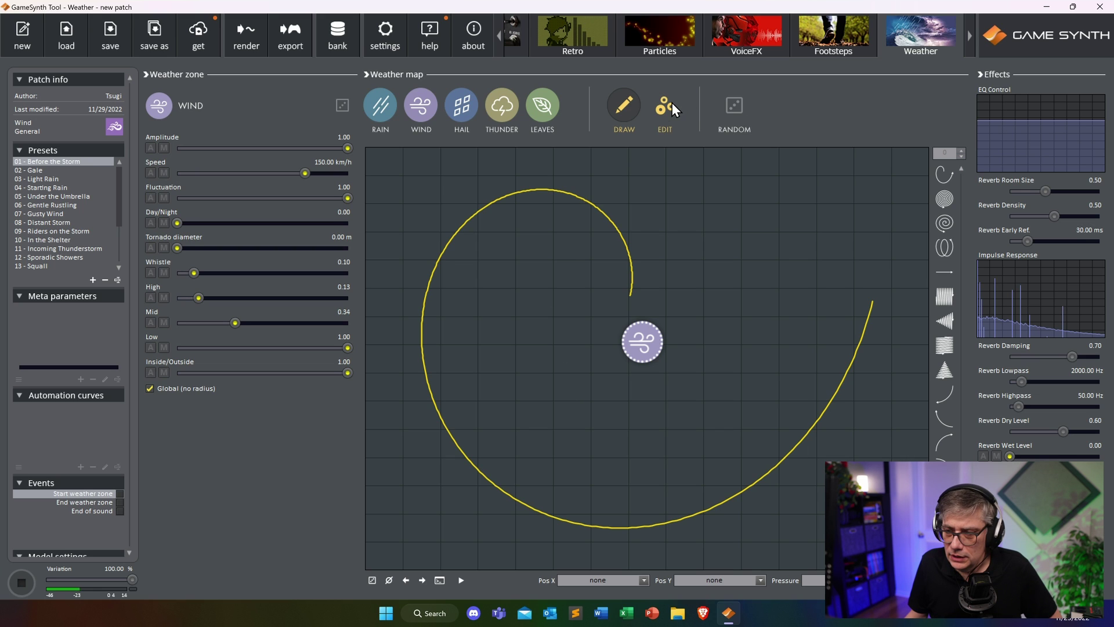
# Place a rain zone on the upper-left part of the weather map's spiral stroke and play the patch.
pyautogui.click(382, 109)
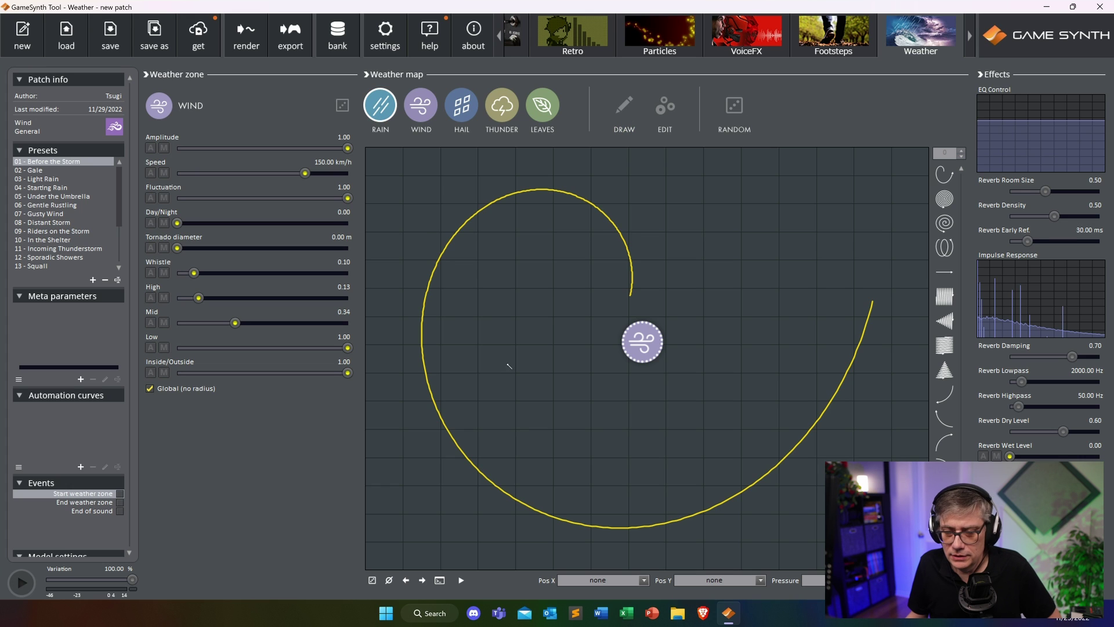
pyautogui.click(447, 267)
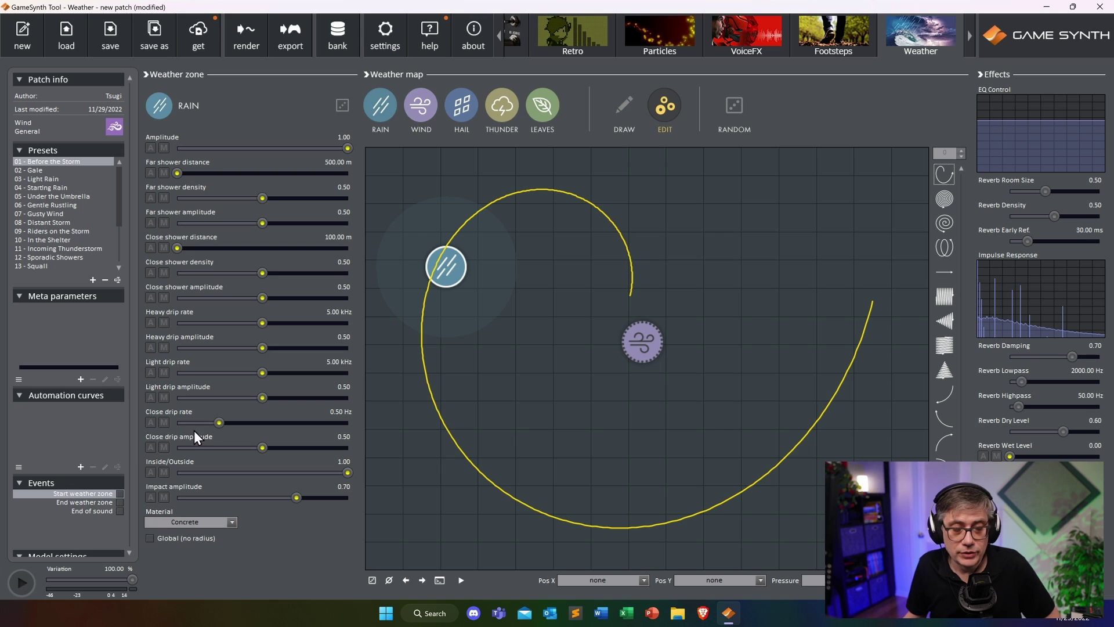
pyautogui.click(21, 583)
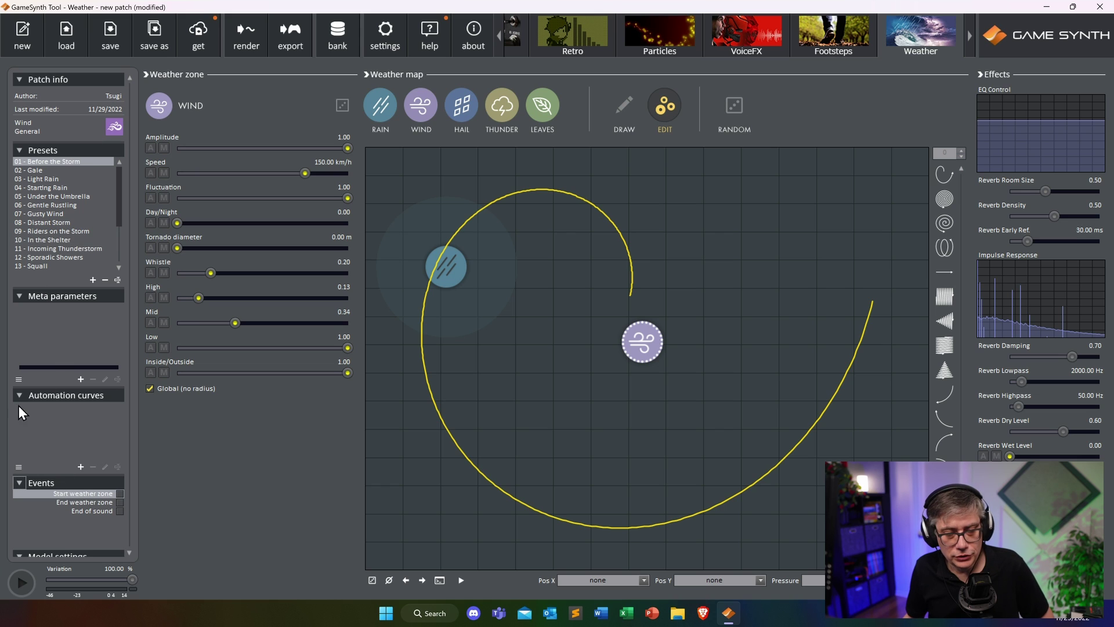
# Add an automation curve to the Weather patch and shape it to fall from 1 to about 0.
pyautogui.click(81, 467)
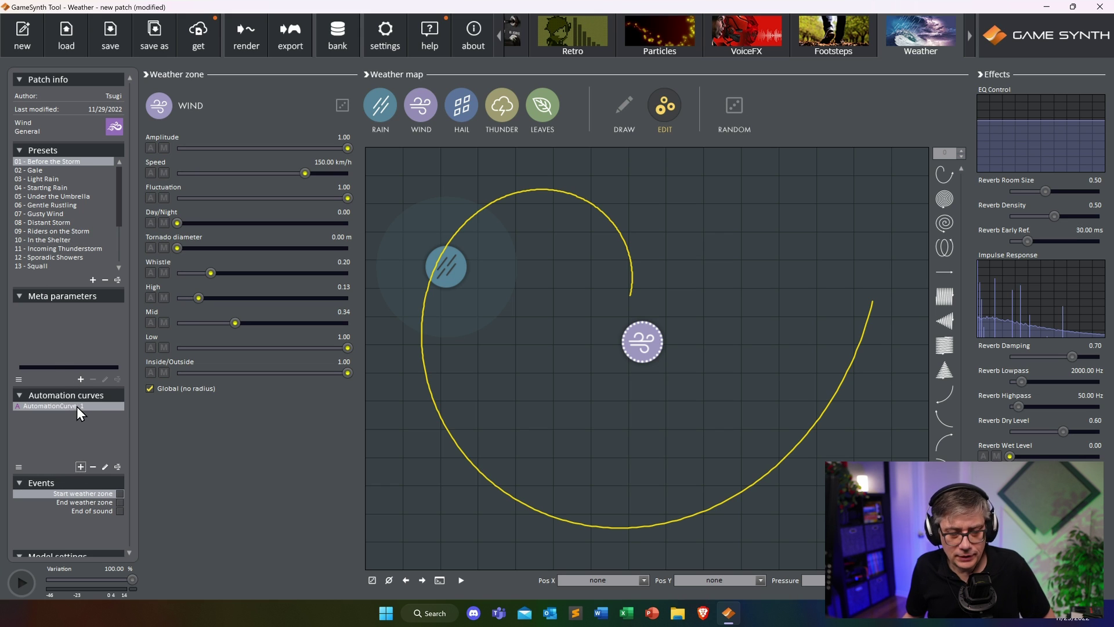
pyautogui.click(105, 467)
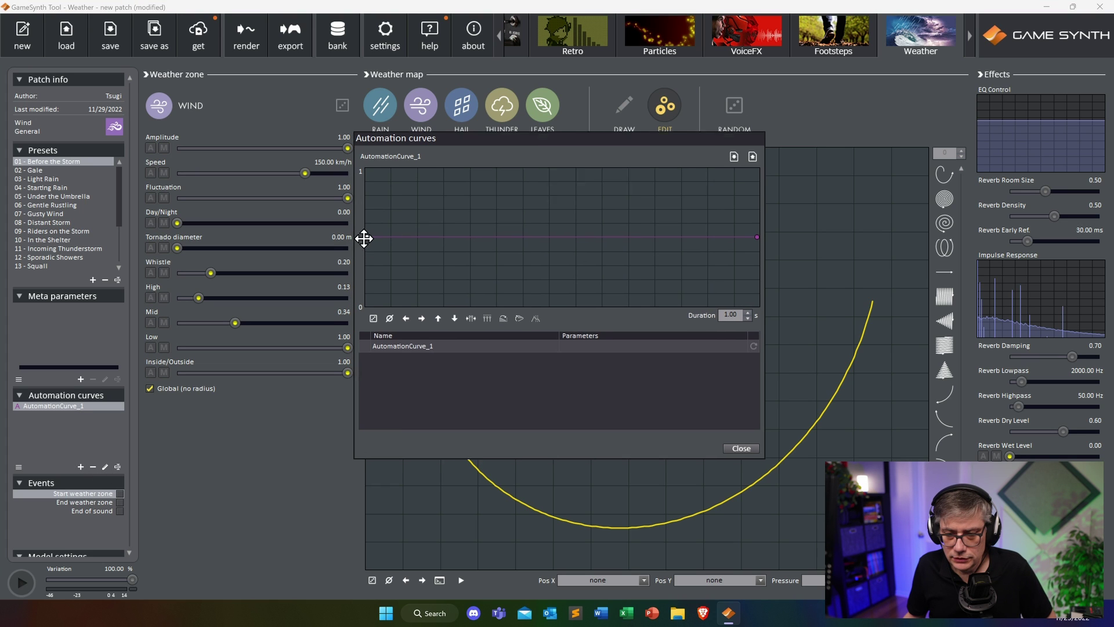
pyautogui.moveTo(363, 237); pyautogui.dragTo(360, 113)
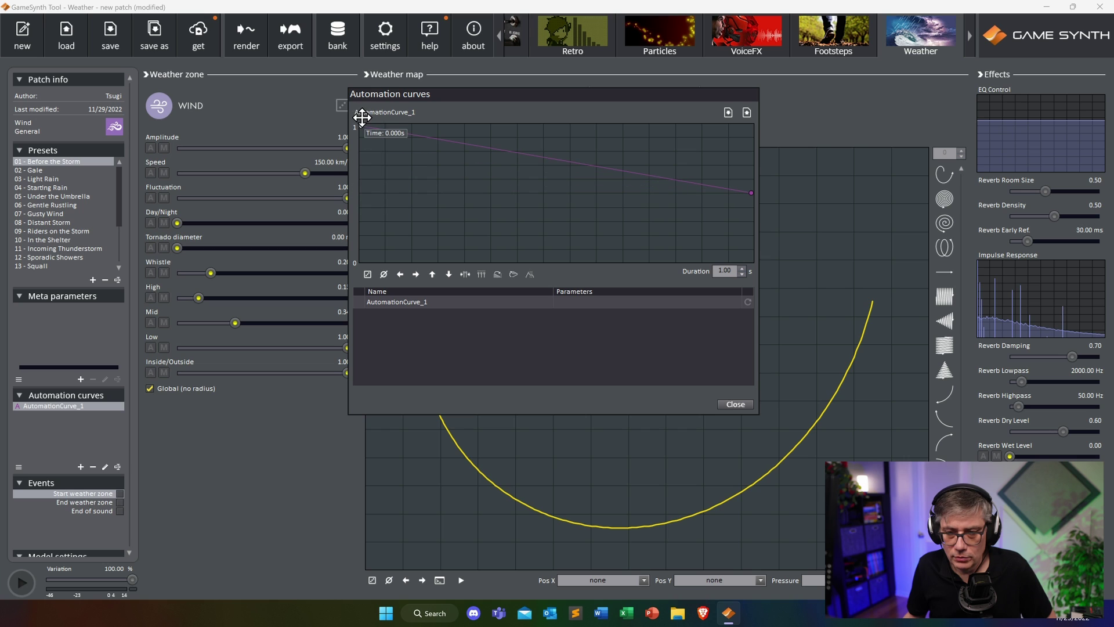
pyautogui.moveTo(751, 193); pyautogui.dragTo(751, 260)
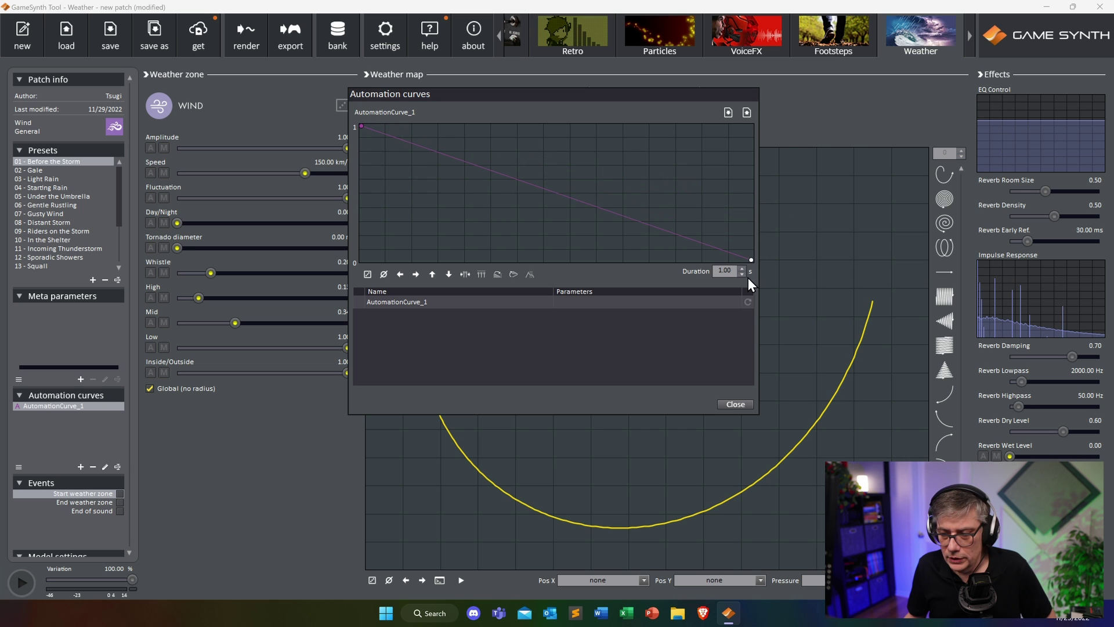
# Set the automation curve's duration to 20 seconds and assign it to the wind zone's Whistle parameter, playing the patch.
pyautogui.doubleClick(728, 271)
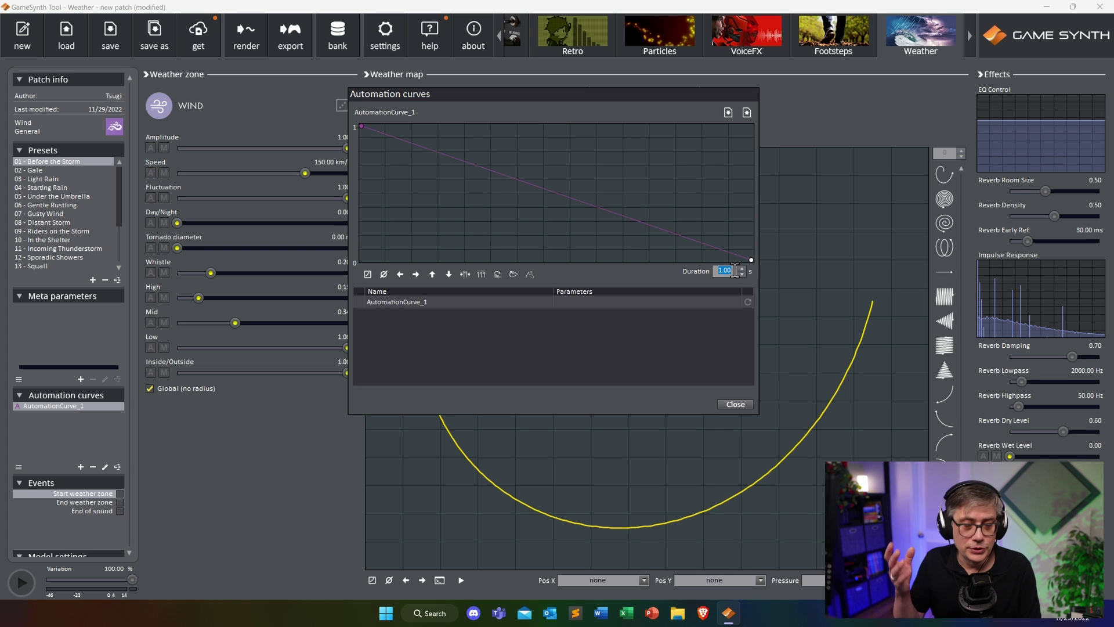
pyautogui.write('20')
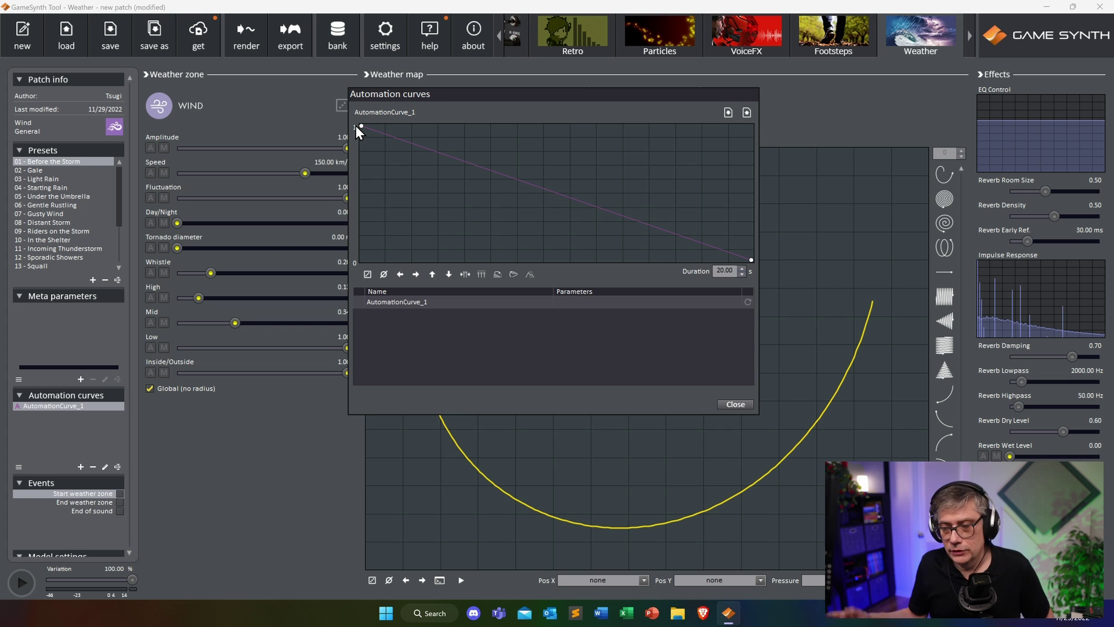
pyautogui.click(747, 405)
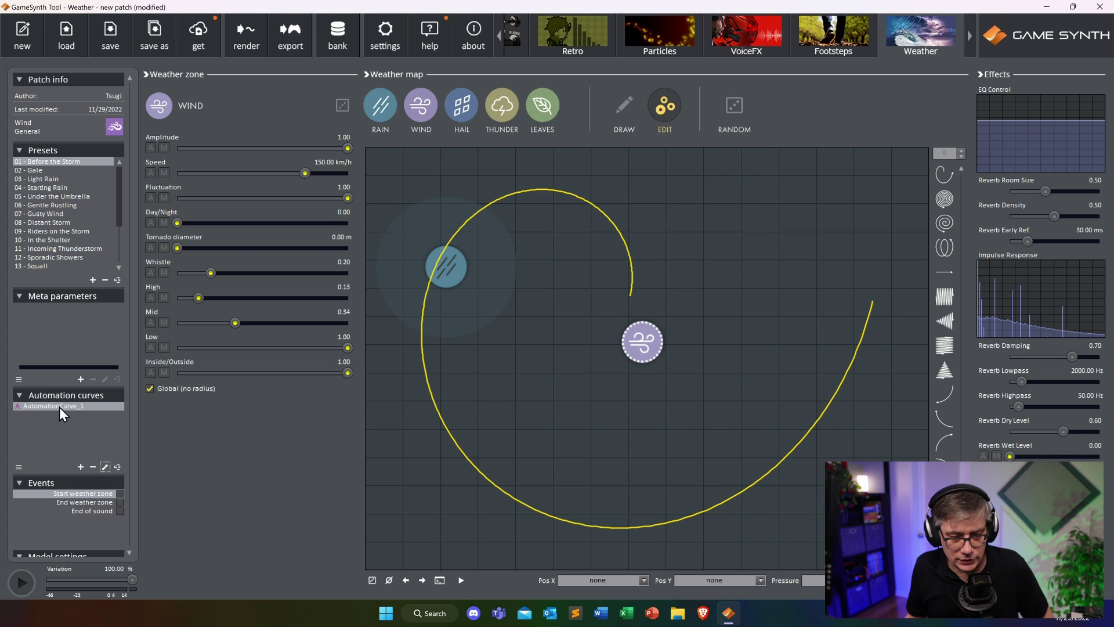
pyautogui.moveTo(49, 407); pyautogui.dragTo(152, 280)
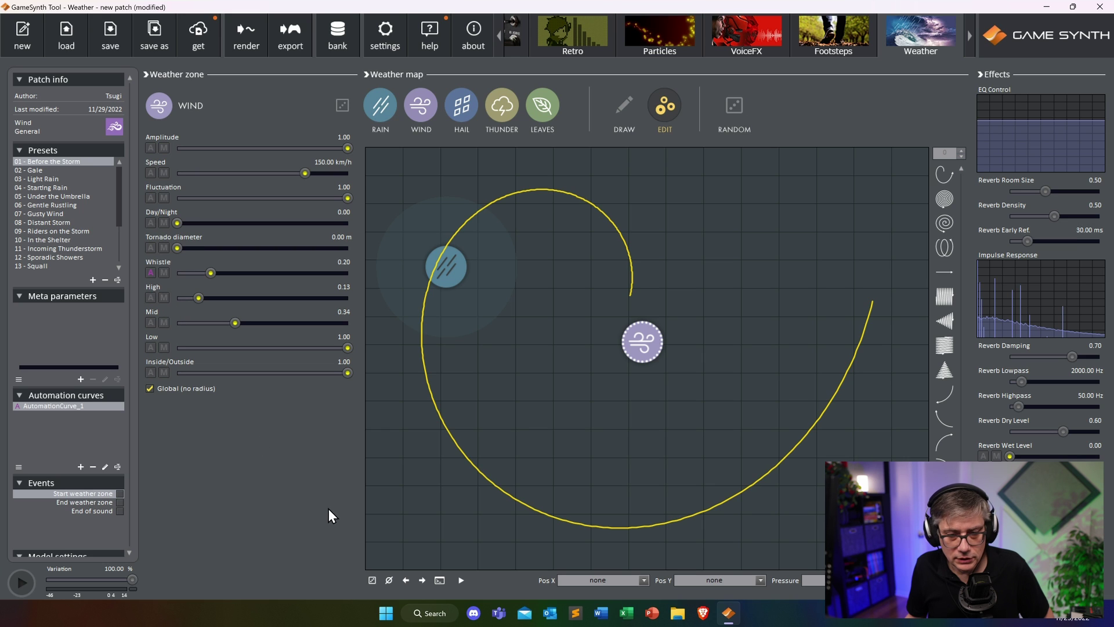
pyautogui.click(22, 583)
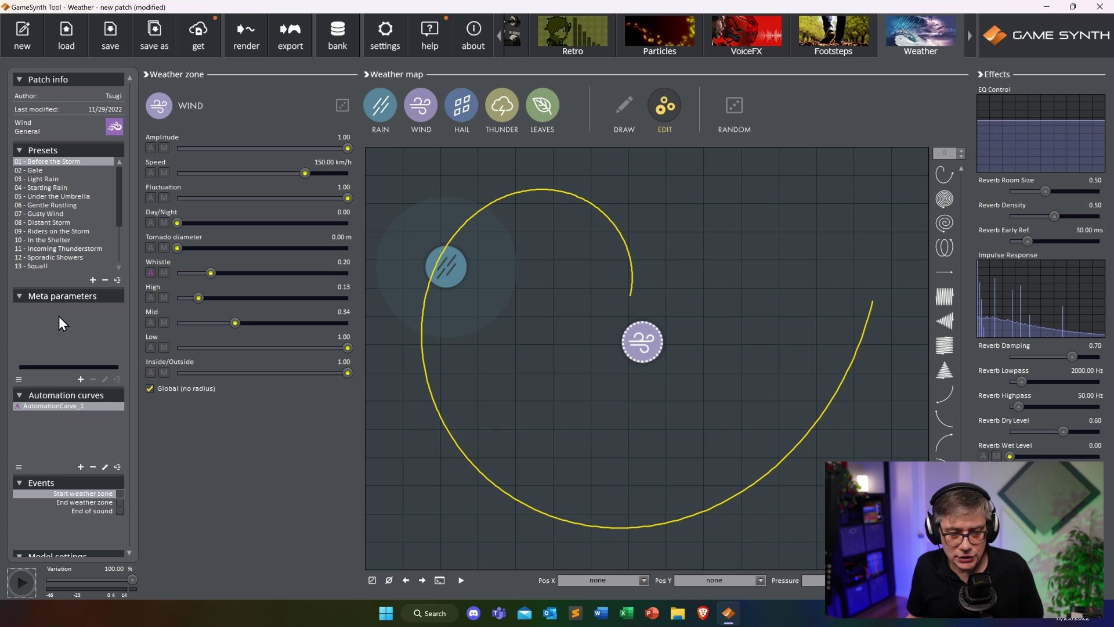
# Add a meta parameter and assign it to the wind zone's Amplitude and Speed parameters.
pyautogui.click(81, 379)
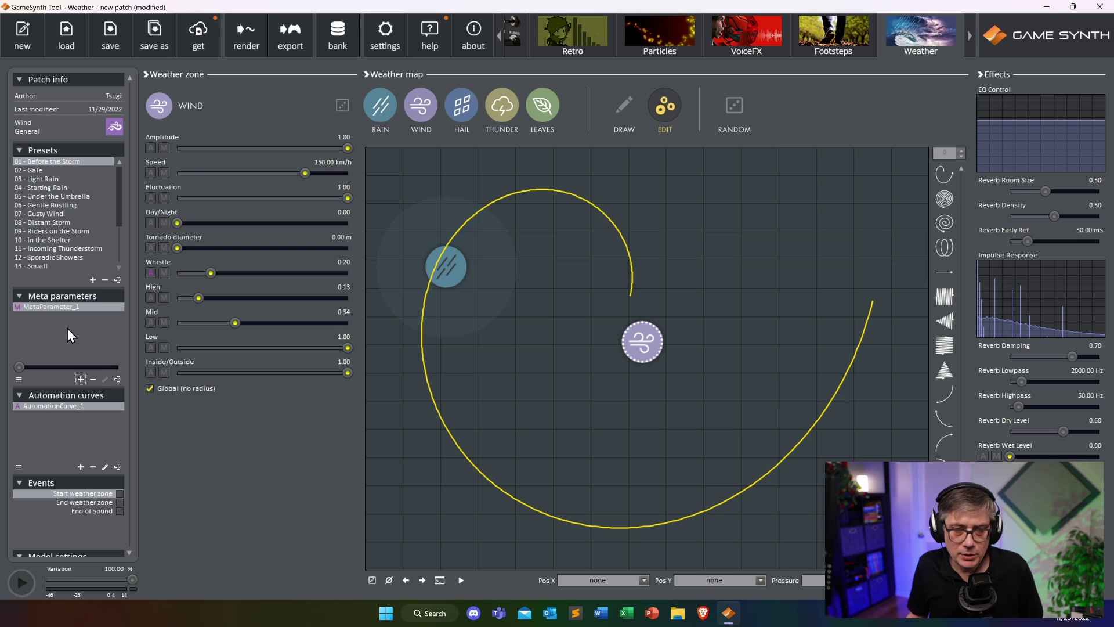
pyautogui.moveTo(47, 308); pyautogui.dragTo(162, 149)
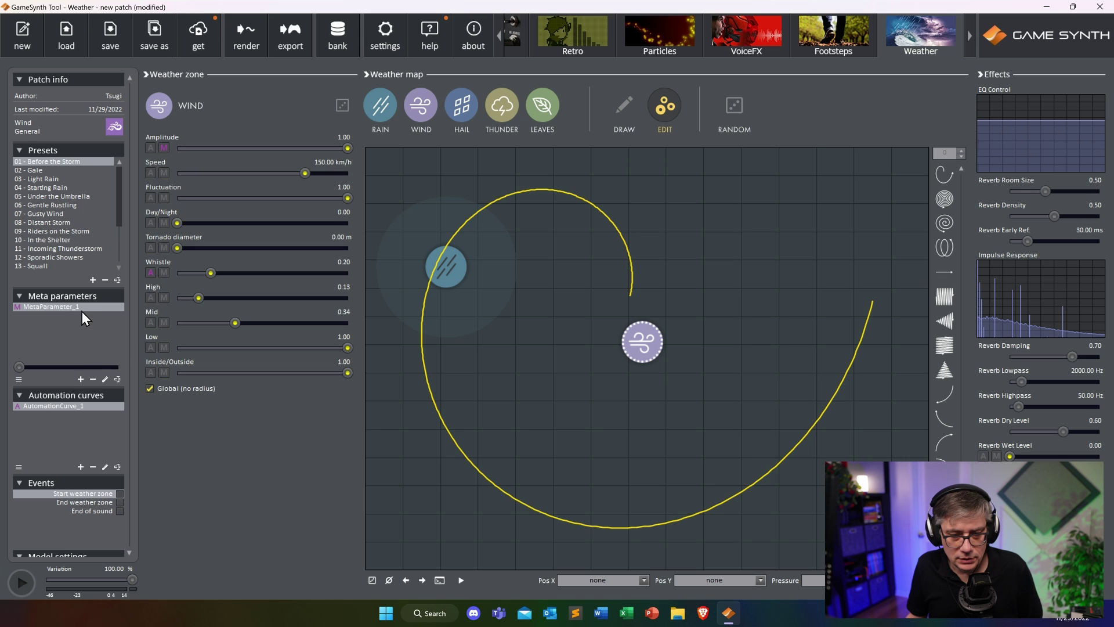
pyautogui.moveTo(74, 306); pyautogui.dragTo(164, 173)
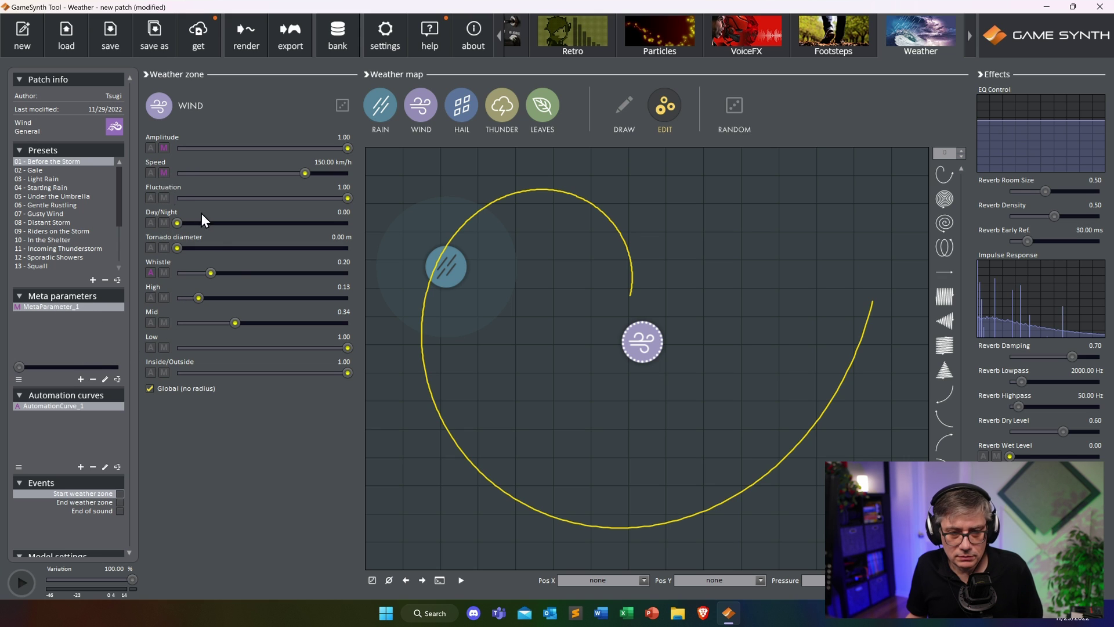
# Remap Wind1:Amplitude in the meta parameter editor to fall from 1 to about a quarter of its range.
pyautogui.click(104, 379)
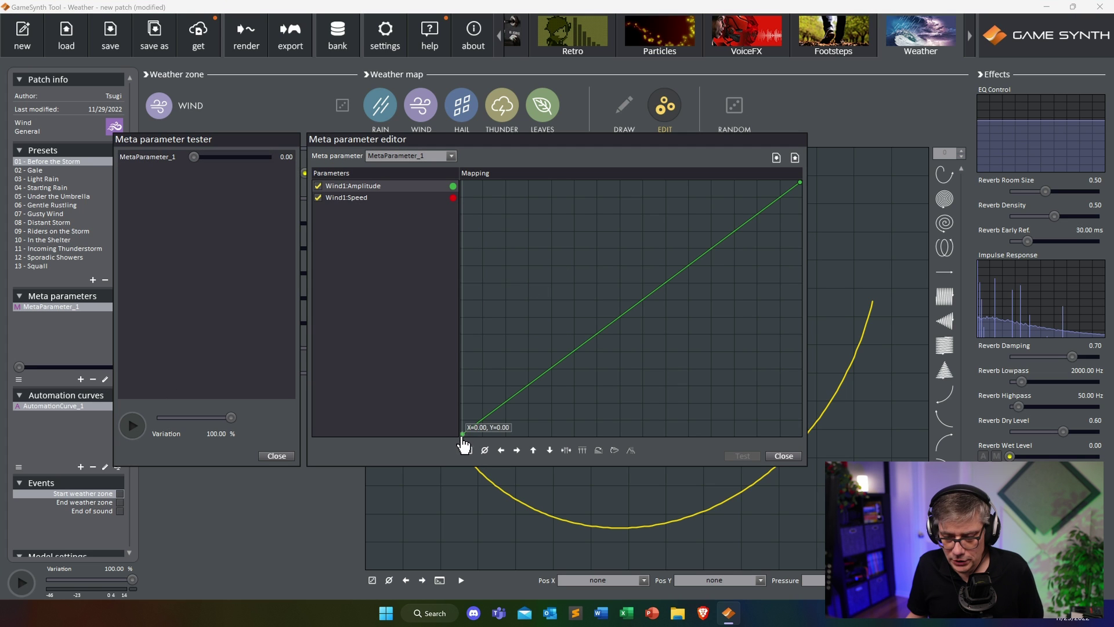
pyautogui.moveTo(462, 433); pyautogui.dragTo(445, 183)
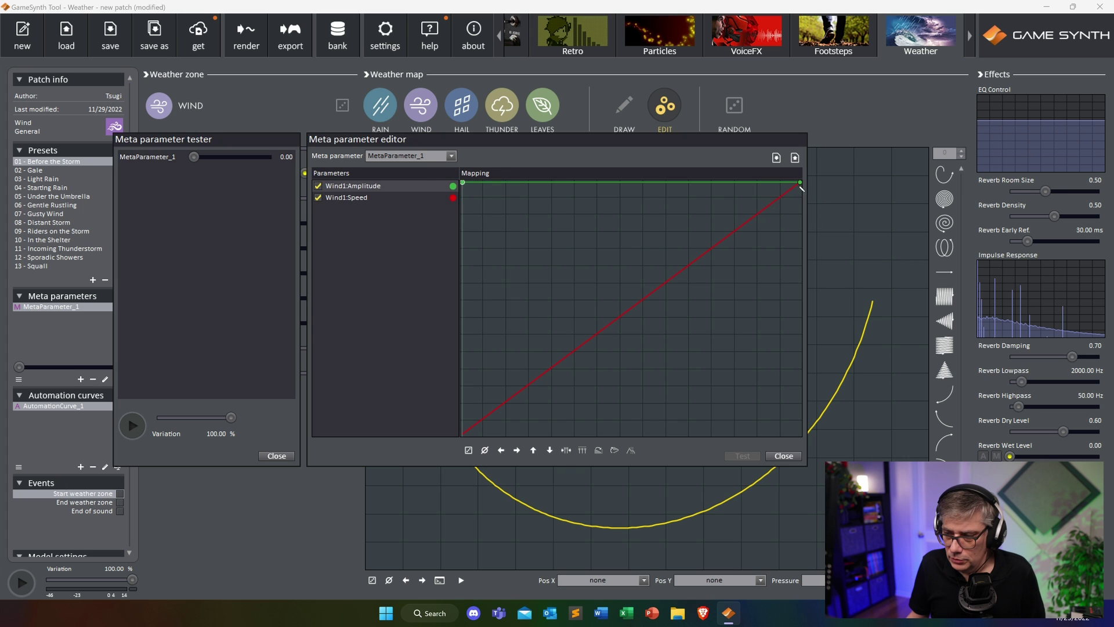
pyautogui.moveTo(800, 182); pyautogui.dragTo(801, 374)
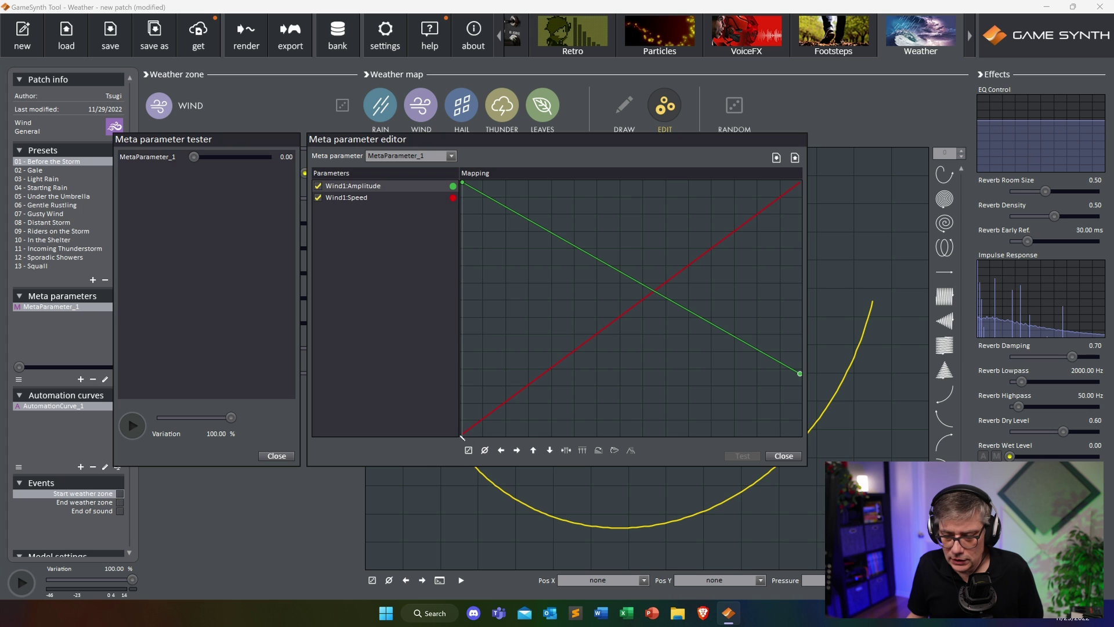
# Remap Wind1:Speed to fall from about three quarters to about half of its range, and play the patch.
pyautogui.click(384, 200)
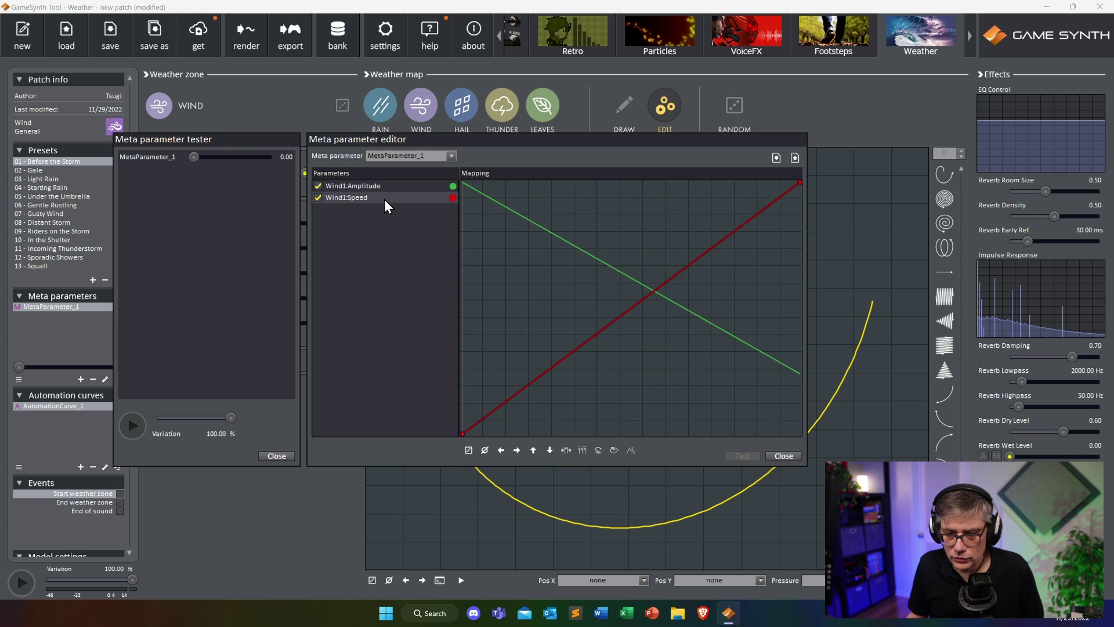
pyautogui.moveTo(462, 434); pyautogui.dragTo(462, 244)
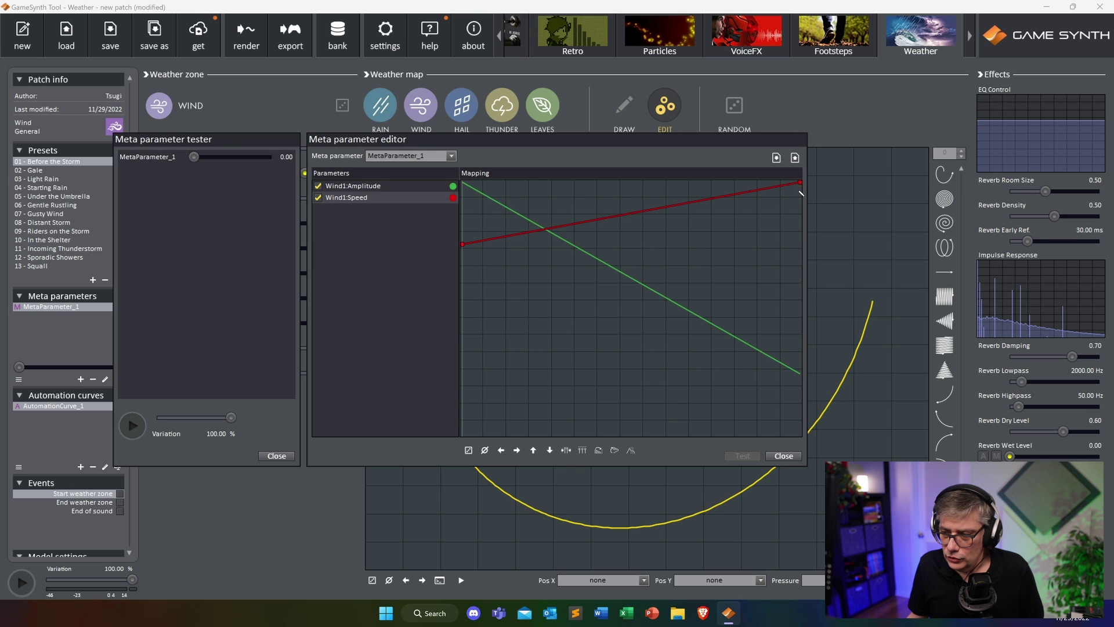
pyautogui.moveTo(801, 184); pyautogui.dragTo(806, 302)
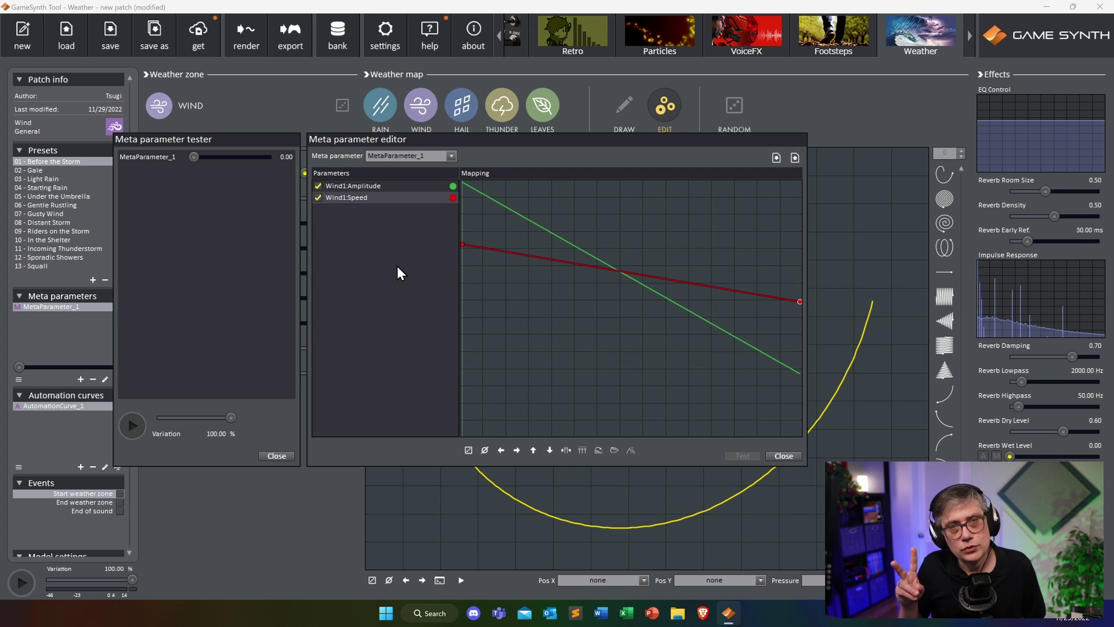
pyautogui.click(787, 456)
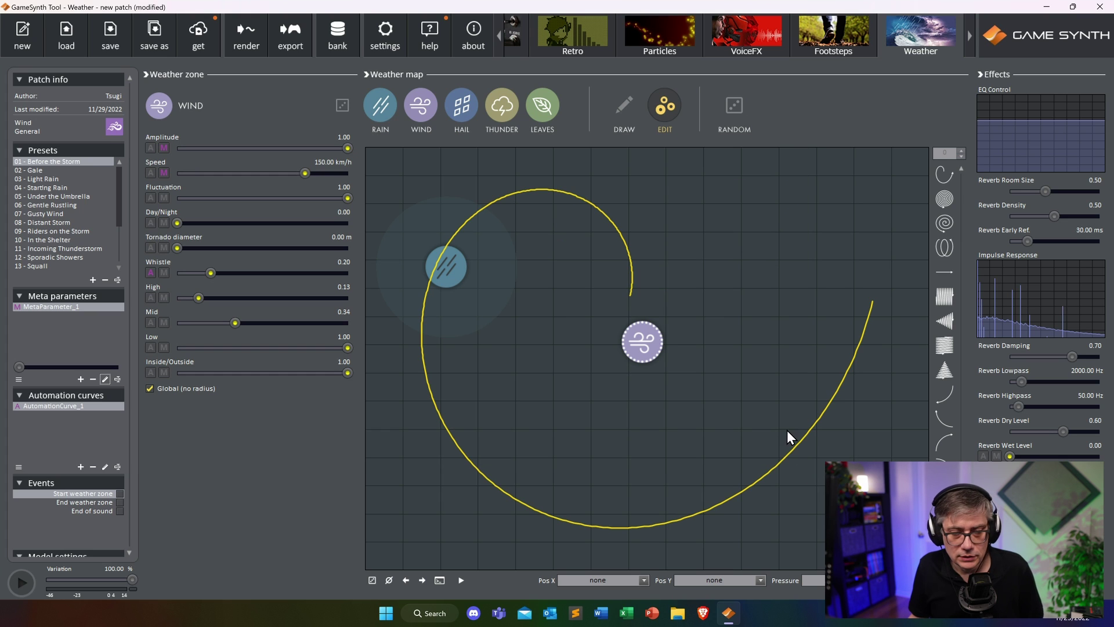
pyautogui.click(22, 583)
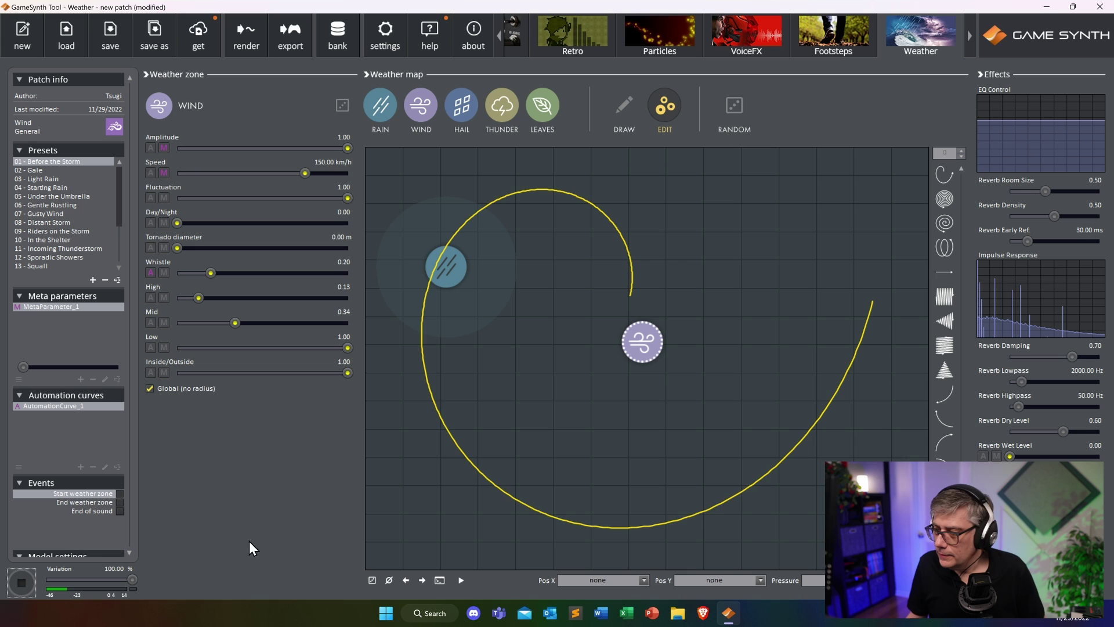
pyautogui.click(20, 583)
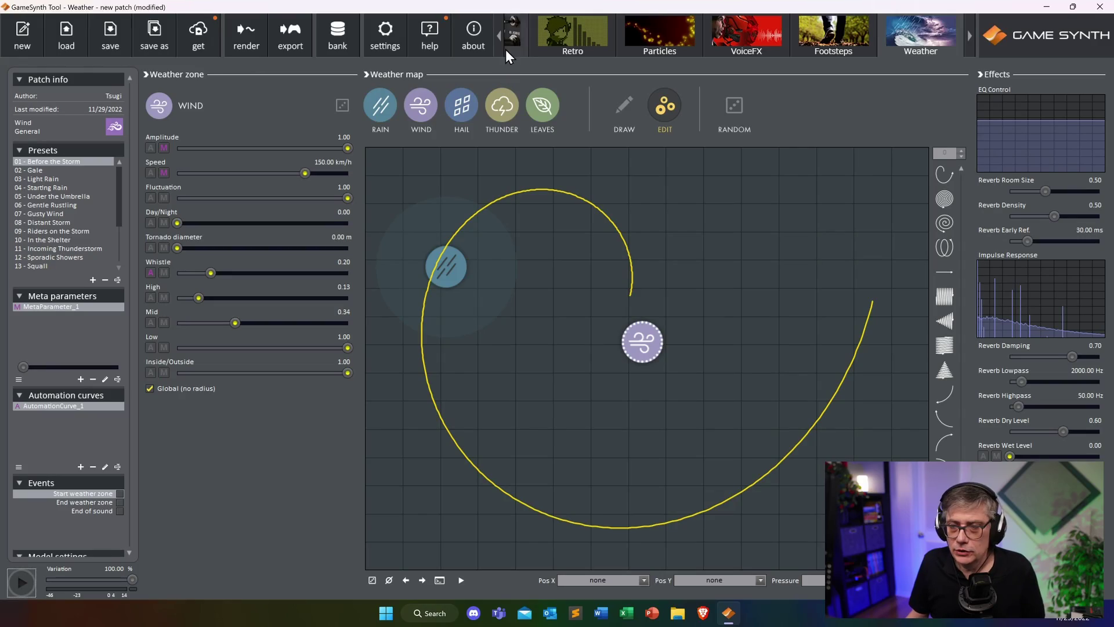
# Open the Whoosh model and load the 01 - Fire Passby preset, discarding the unsaved patch.
pyautogui.click(497, 39)
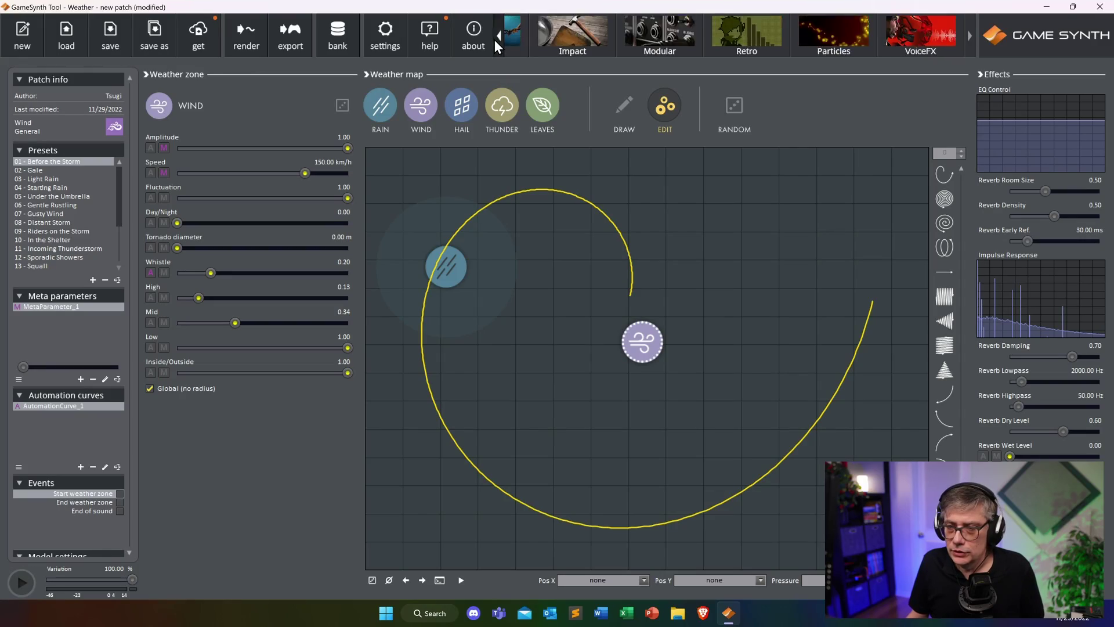
pyautogui.click(492, 39)
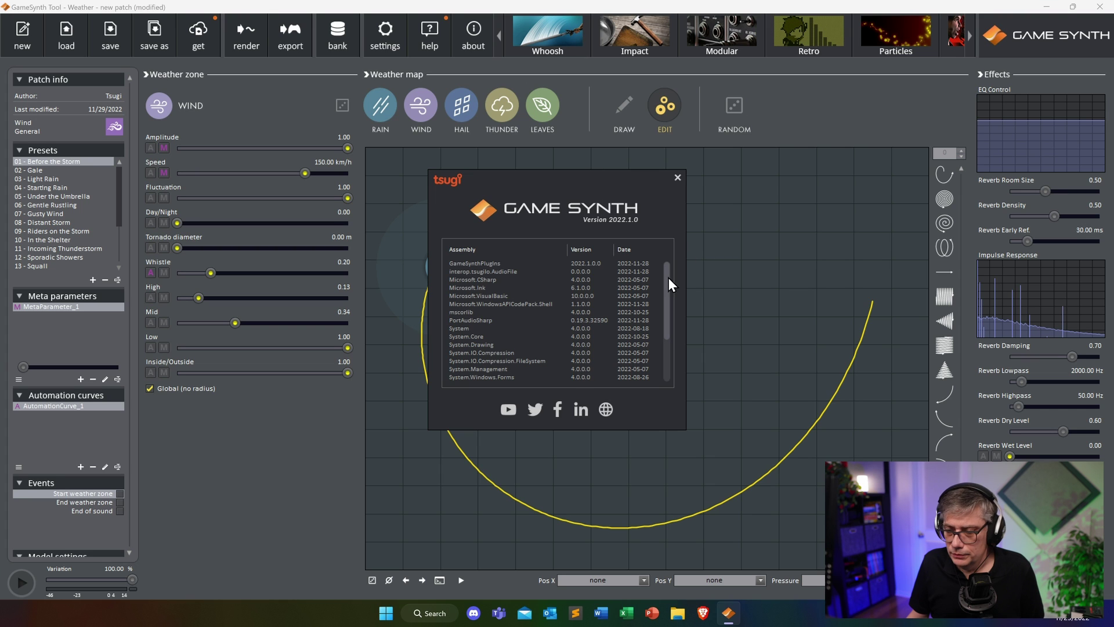
pyautogui.click(677, 178)
pyautogui.click(552, 36)
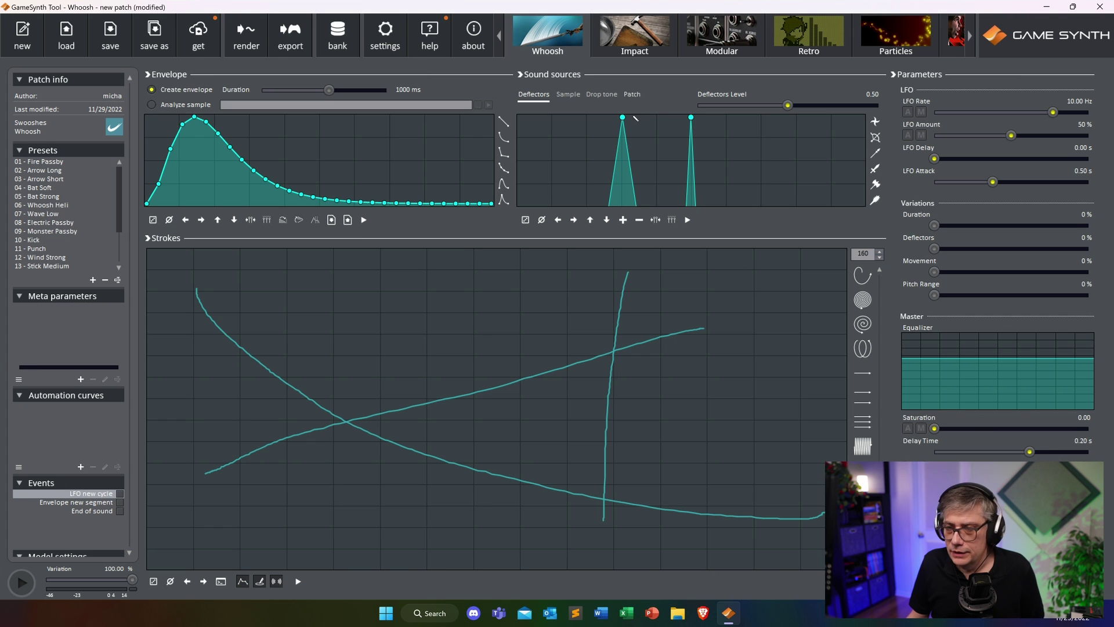
pyautogui.doubleClick(51, 163)
pyautogui.click(690, 324)
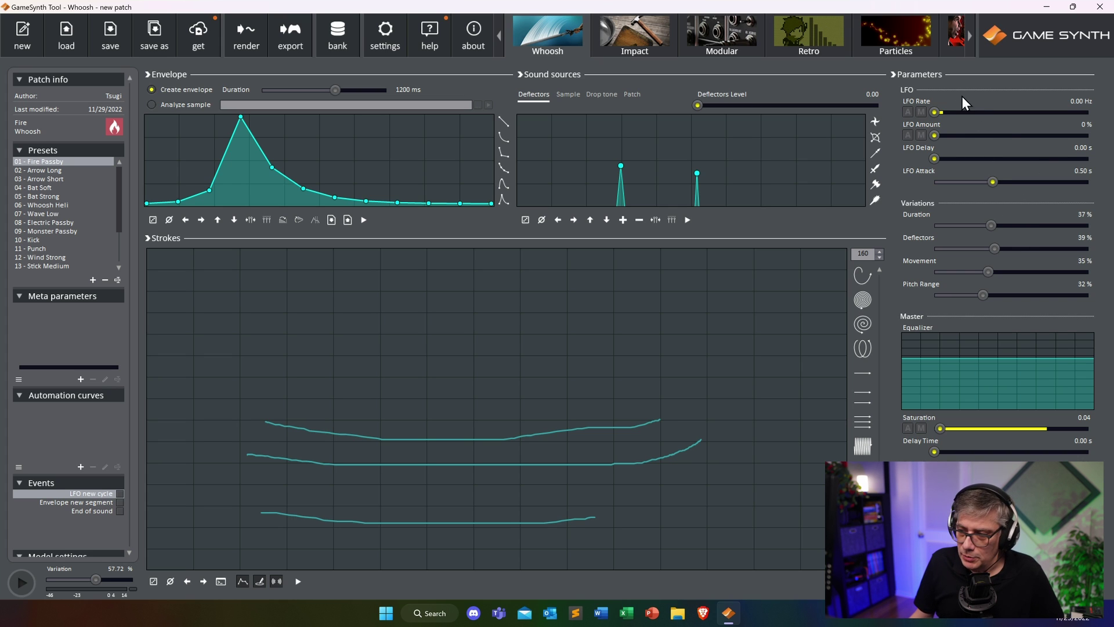
# Give LFO Attack a random range around 0.51 s and raise the patch's overall variation to 100%, playing the result.
pyautogui.click(993, 182)
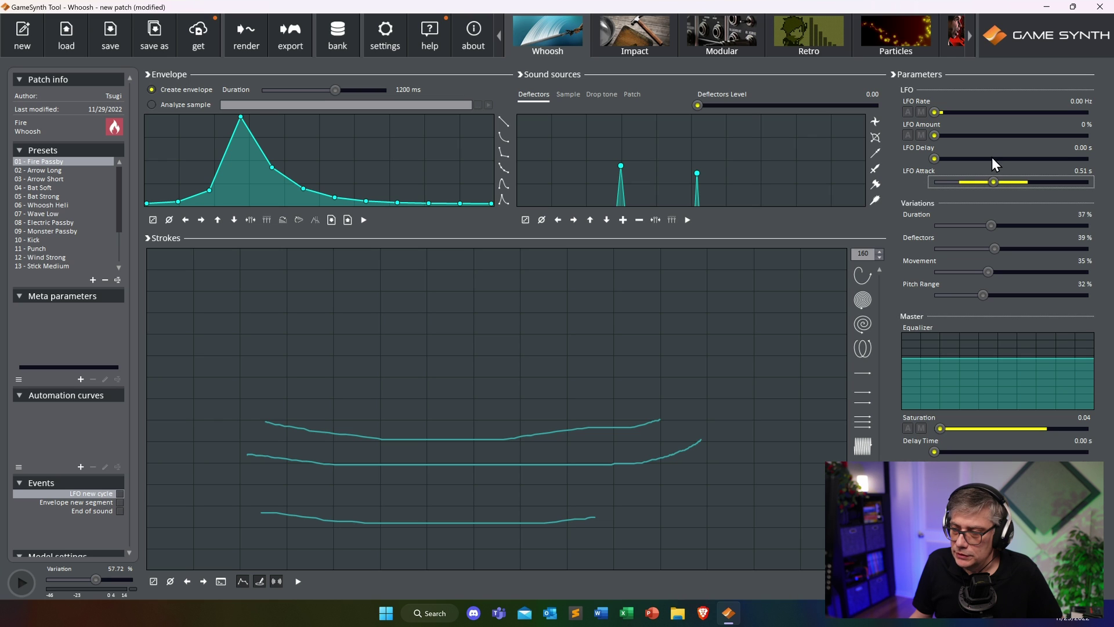
pyautogui.moveTo(991, 158)
pyautogui.mouseDown()
pyautogui.moveTo(992, 177)
pyautogui.moveTo(992, 145)
pyautogui.moveTo(994, 164)
pyautogui.mouseUp()
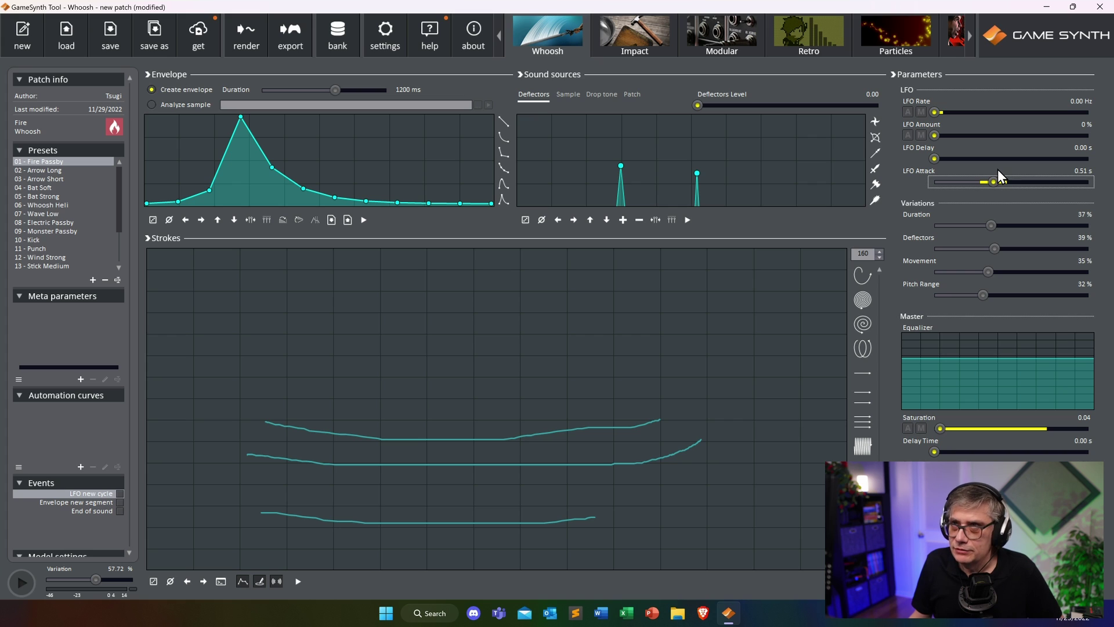
pyautogui.moveTo(995, 157)
pyautogui.mouseDown()
pyautogui.moveTo(994, 176)
pyautogui.moveTo(991, 159)
pyautogui.mouseUp()
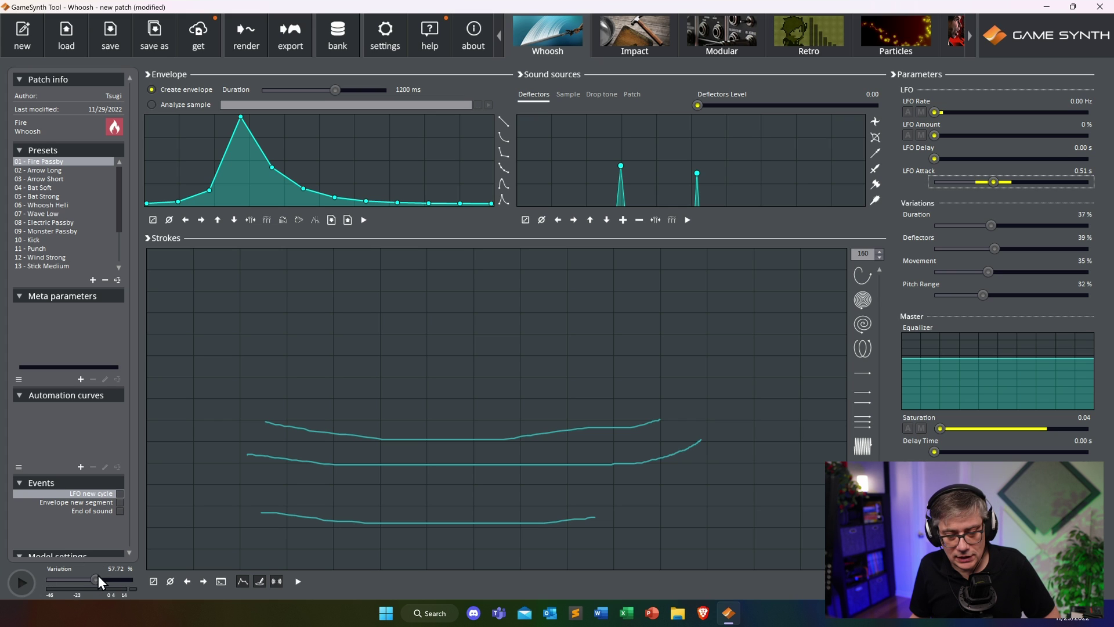
pyautogui.moveTo(96, 579); pyautogui.dragTo(100, 579)
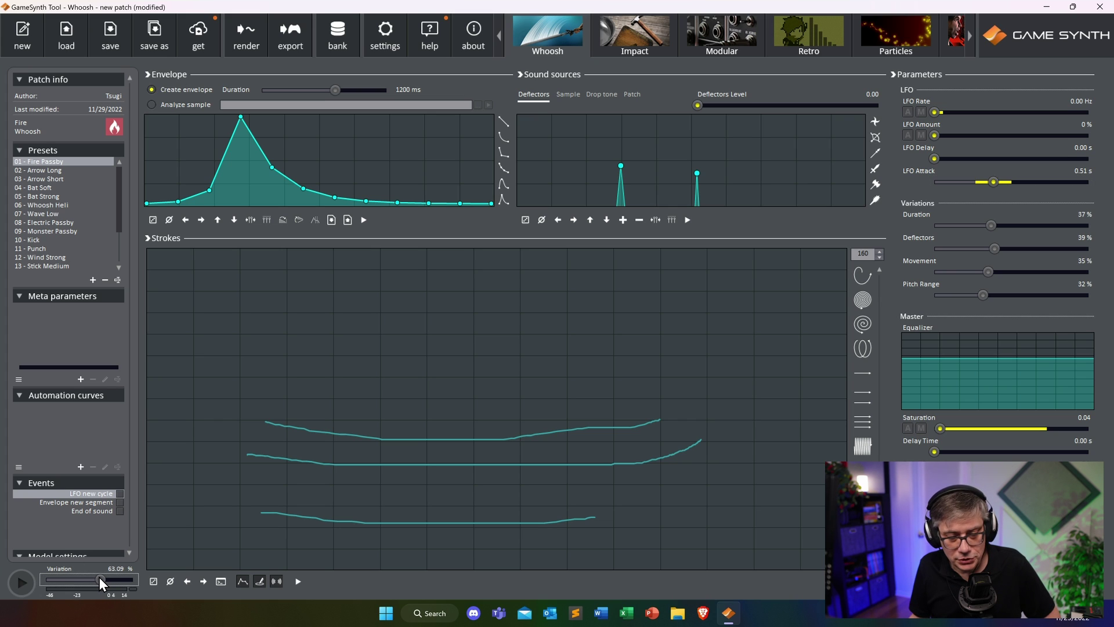
pyautogui.click(21, 583)
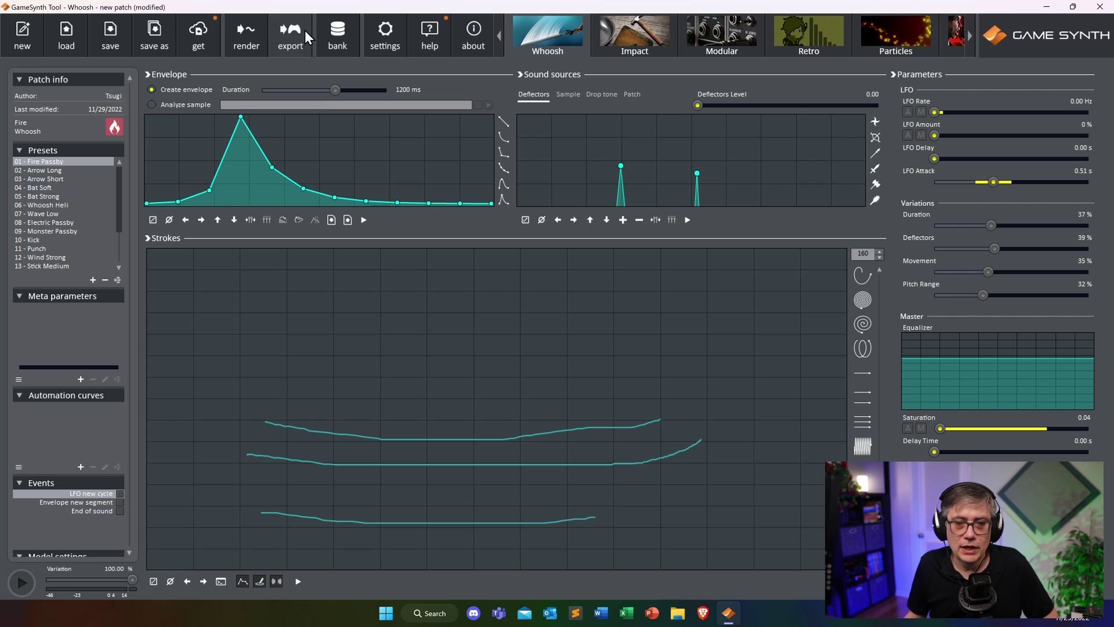
# Enter 10 as the number of files in the Whoosh render settings, and cancel without rendering.
pyautogui.click(247, 38)
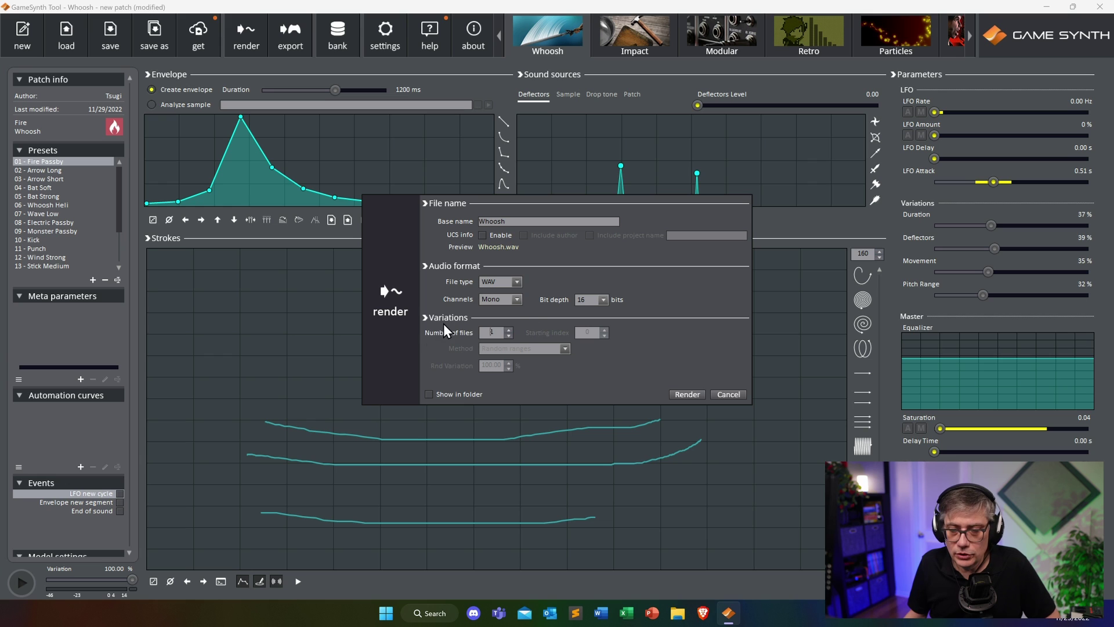
pyautogui.click(497, 332)
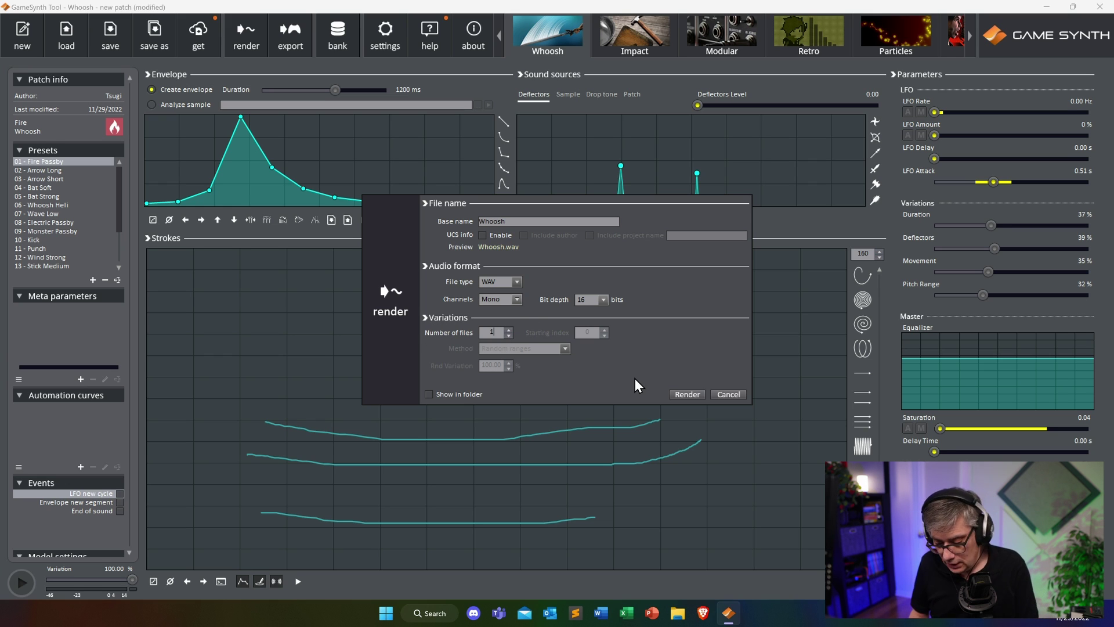
pyautogui.write('10')
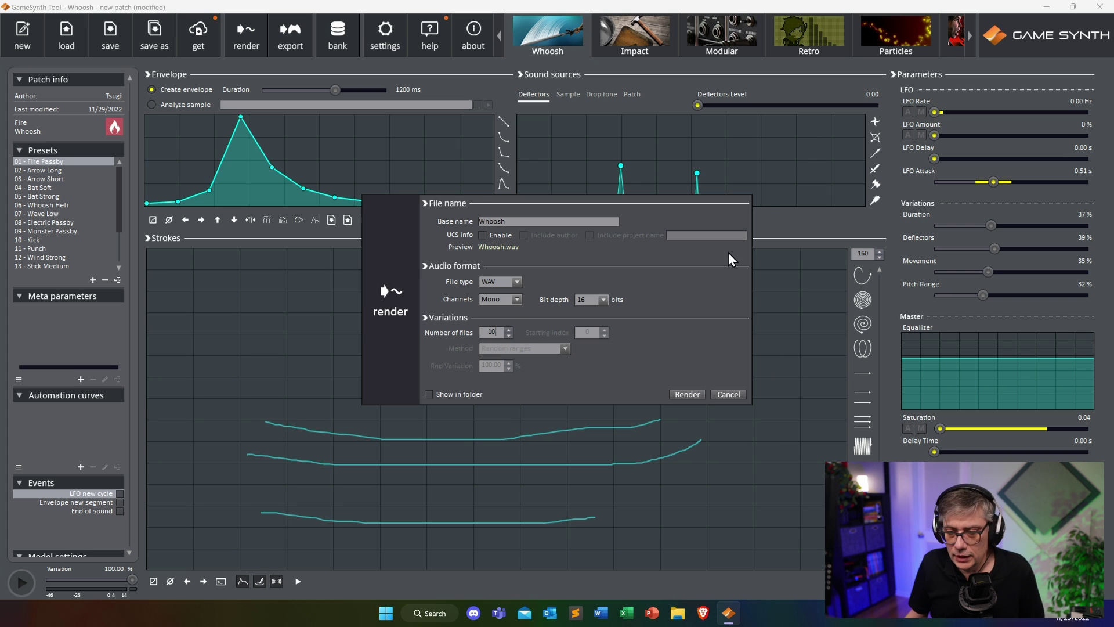
pyautogui.click(729, 395)
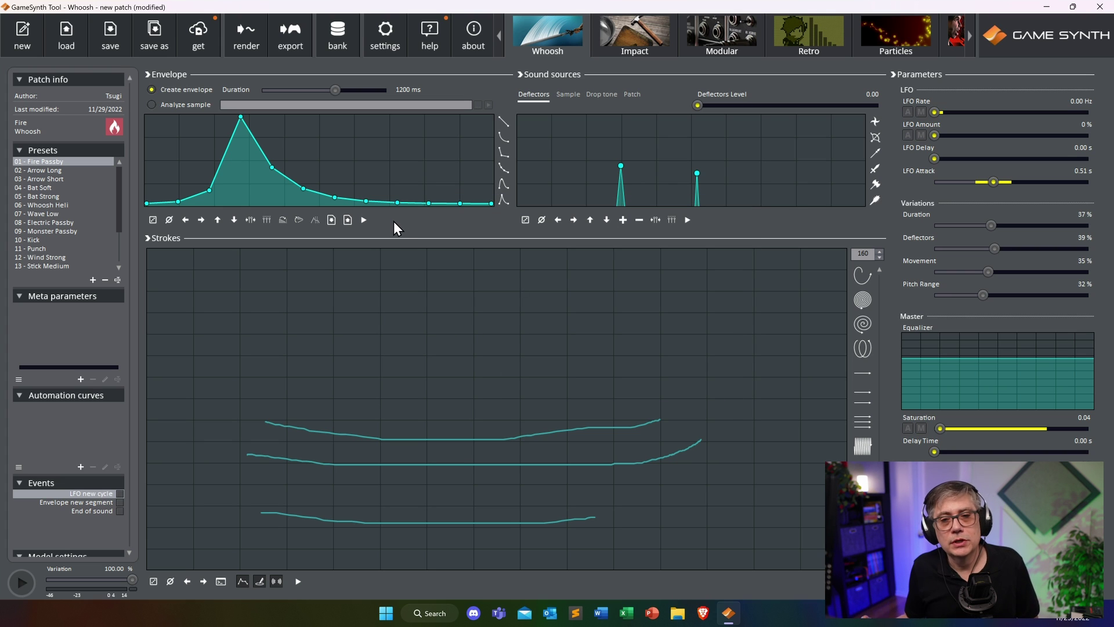
# Open the middleware export settings for the Whoosh patch and choose Audiokinetic - Wwise as the target middleware.
pyautogui.click(295, 34)
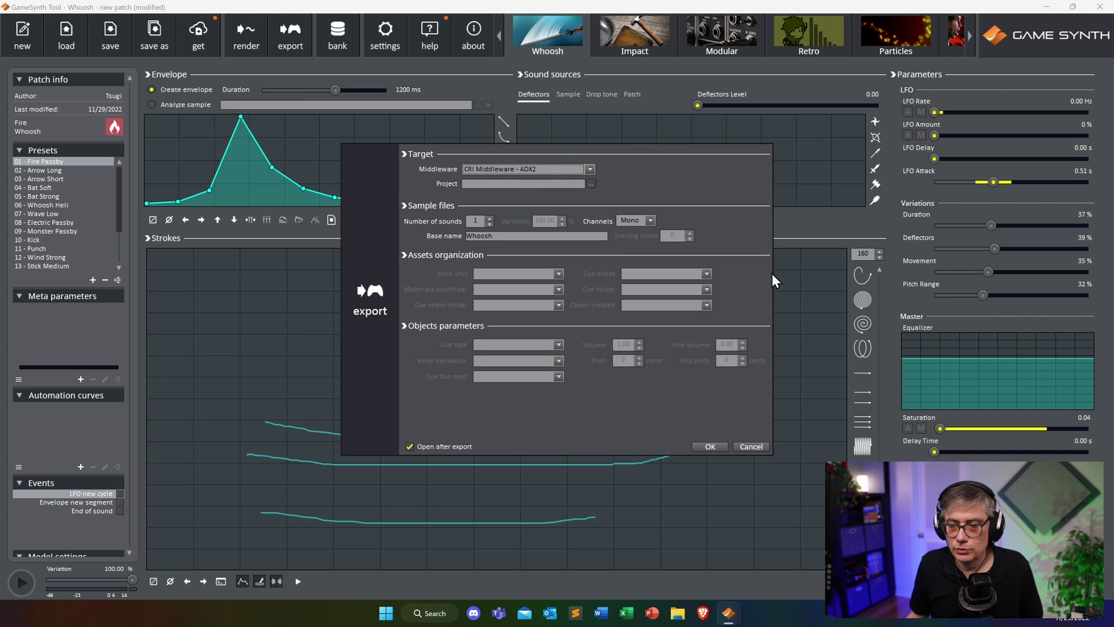
pyautogui.click(590, 168)
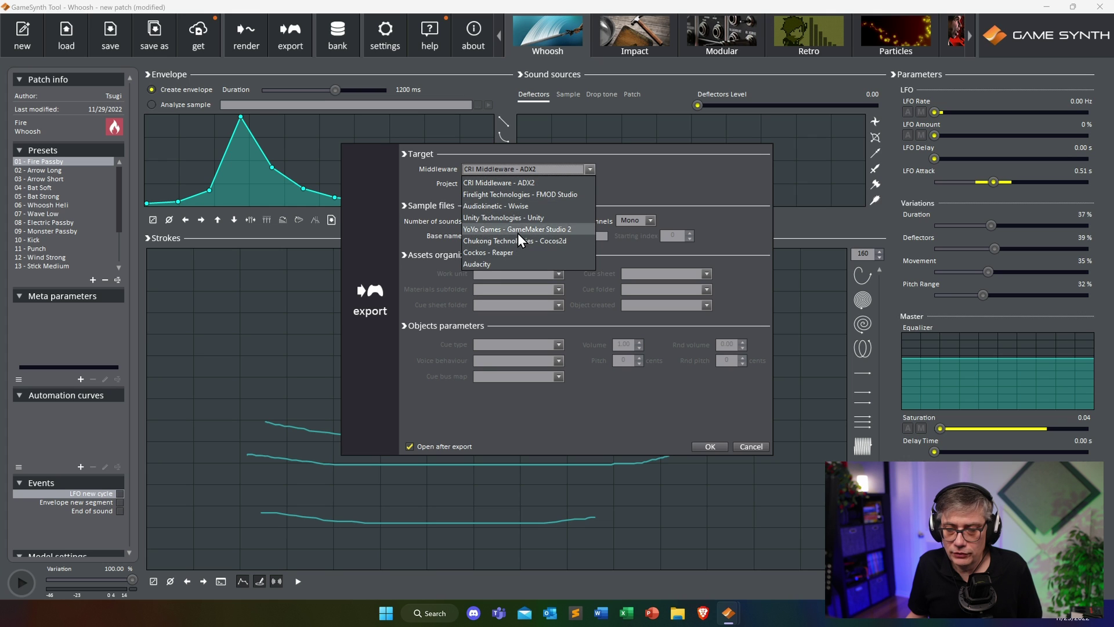
pyautogui.click(524, 215)
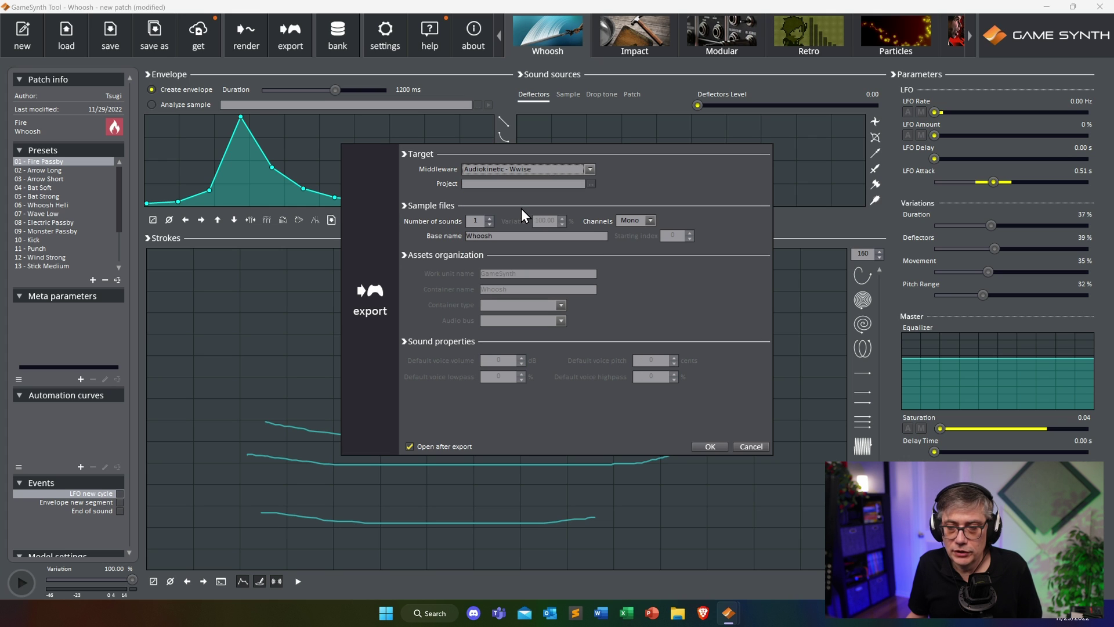
# Select Test.wproj from the Test folder in Documents > WwiseProjects as the Wwise project for the export.
pyautogui.click(589, 184)
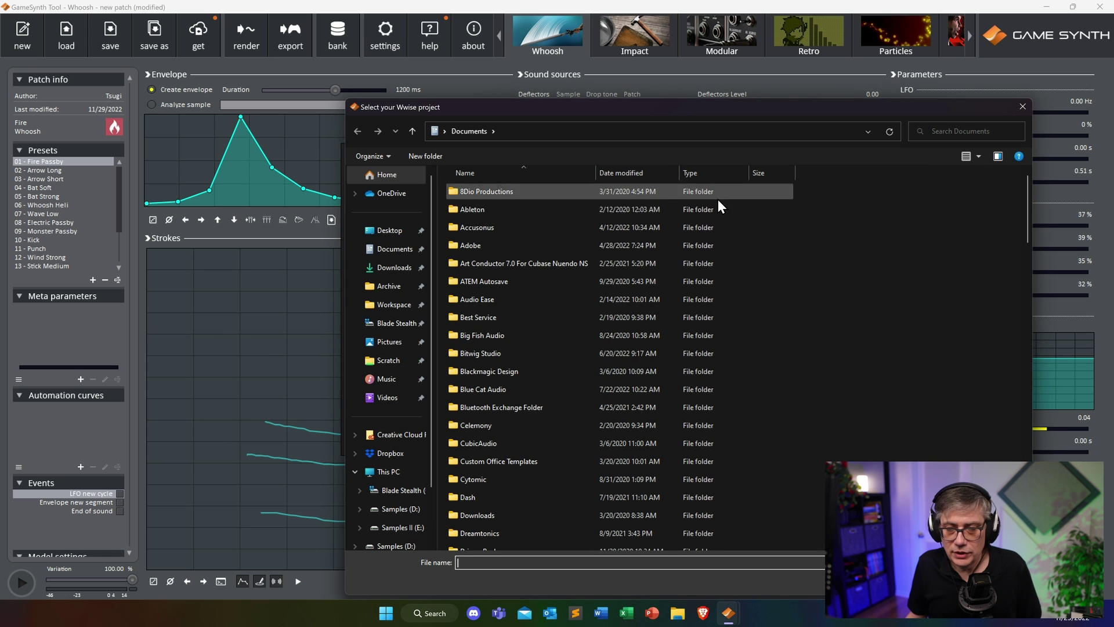
pyautogui.scroll(-20, 559, 393)
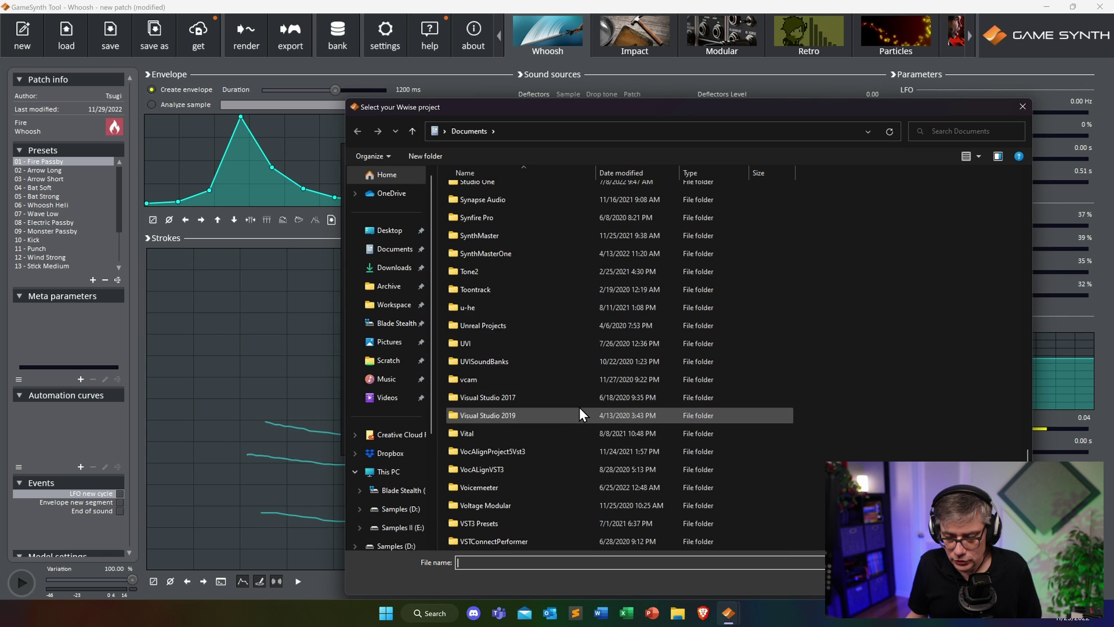
pyautogui.doubleClick(495, 435)
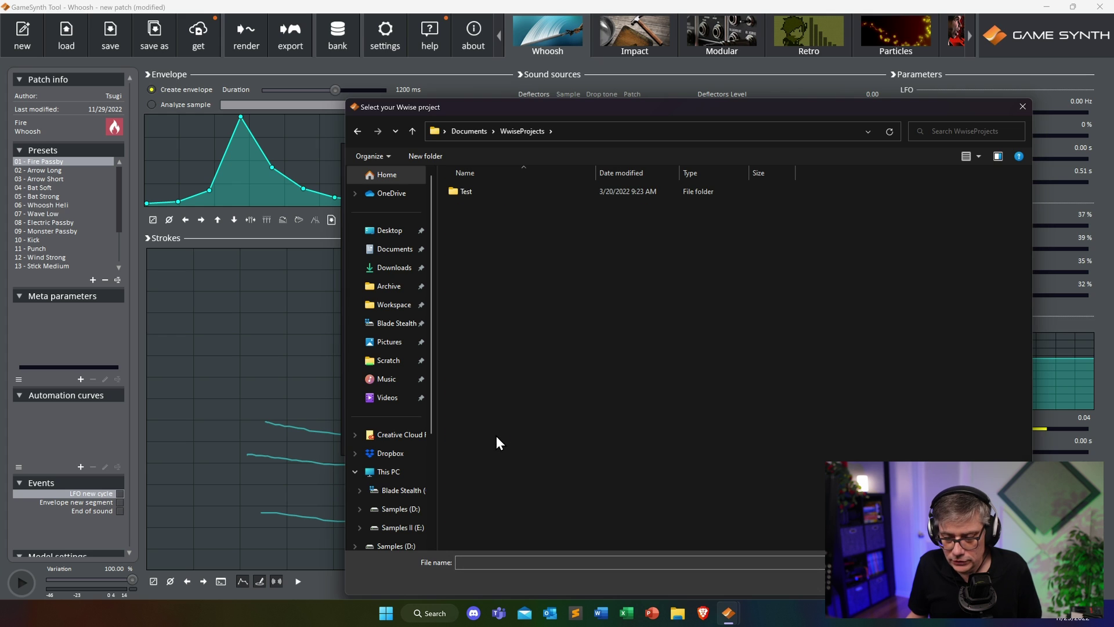
pyautogui.doubleClick(460, 192)
pyautogui.scroll(-3, 593, 391)
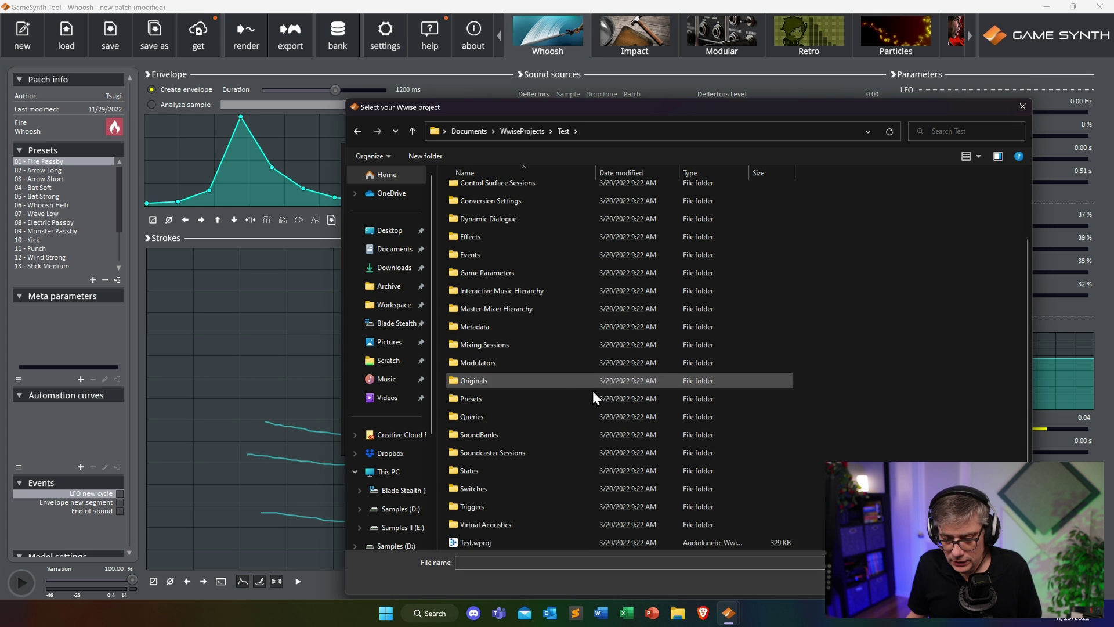
pyautogui.click(482, 545)
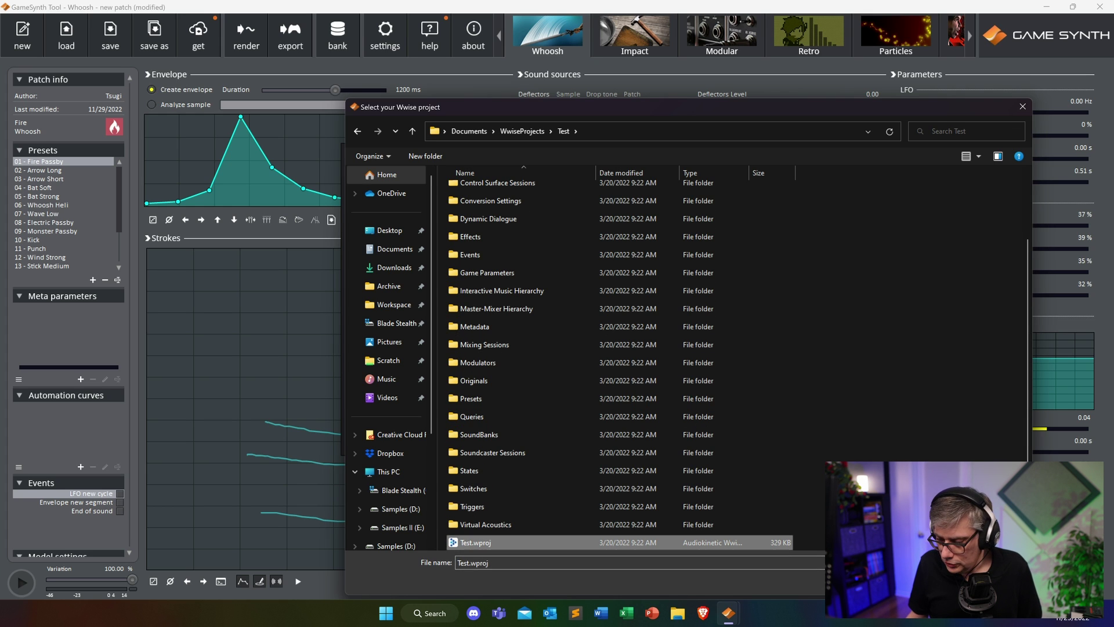
pyautogui.press('Return')
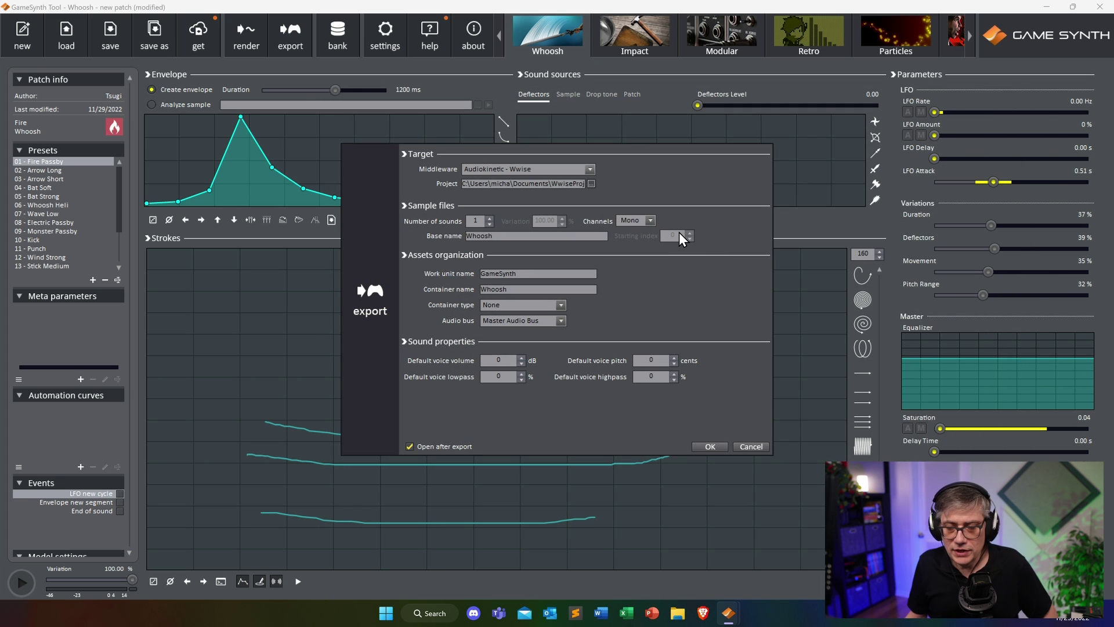
# Set the export to 10 sounds and choose Random Container as the container type.
pyautogui.doubleClick(474, 221)
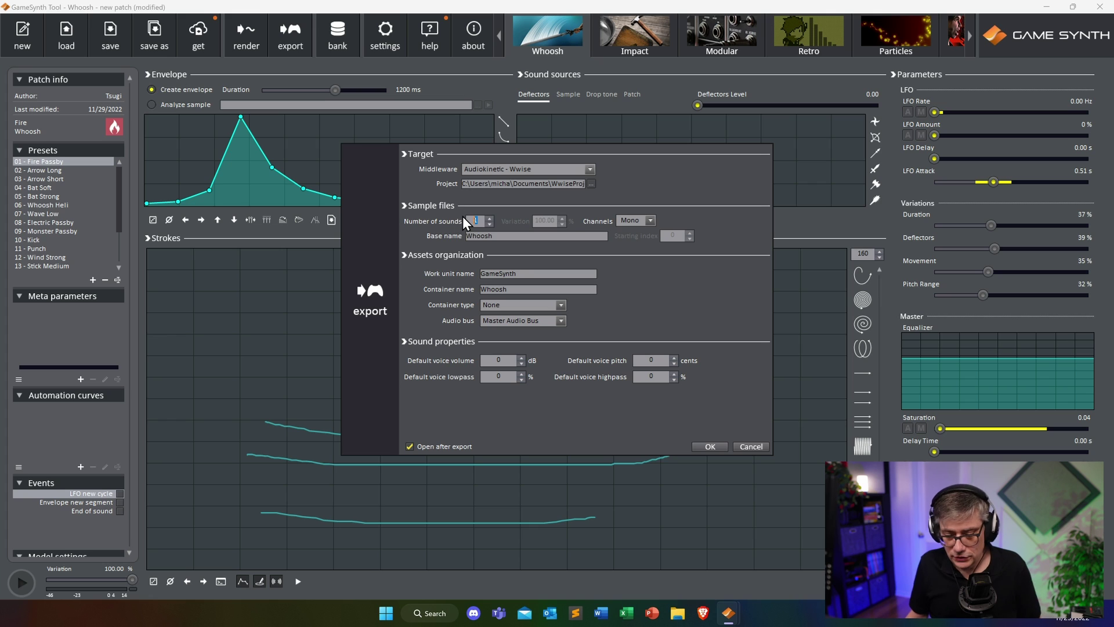
pyautogui.write('10')
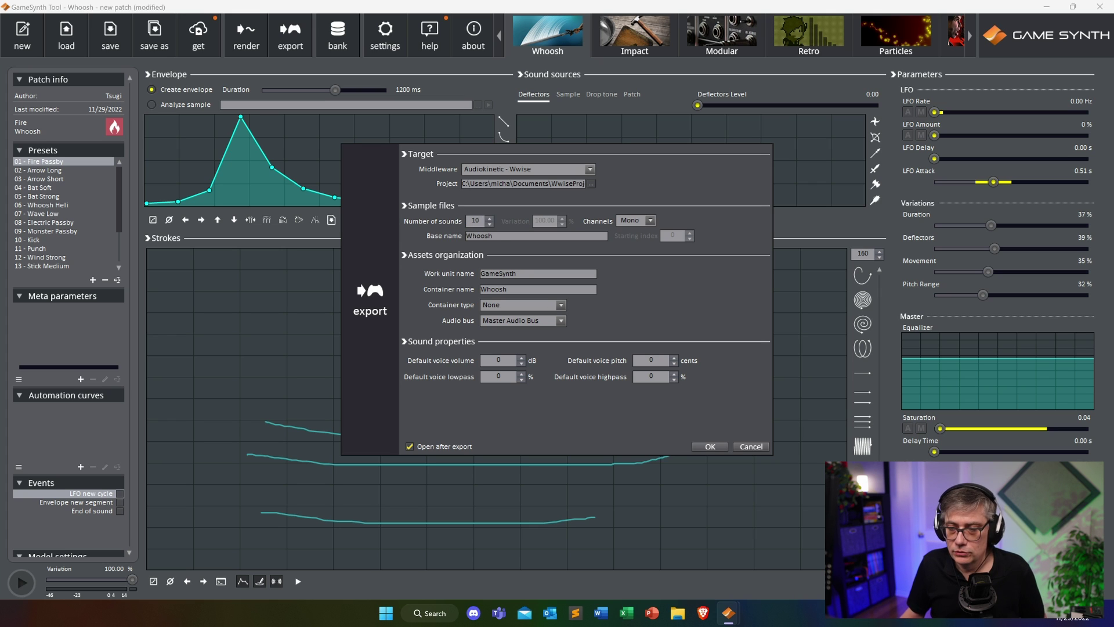
pyautogui.click(560, 305)
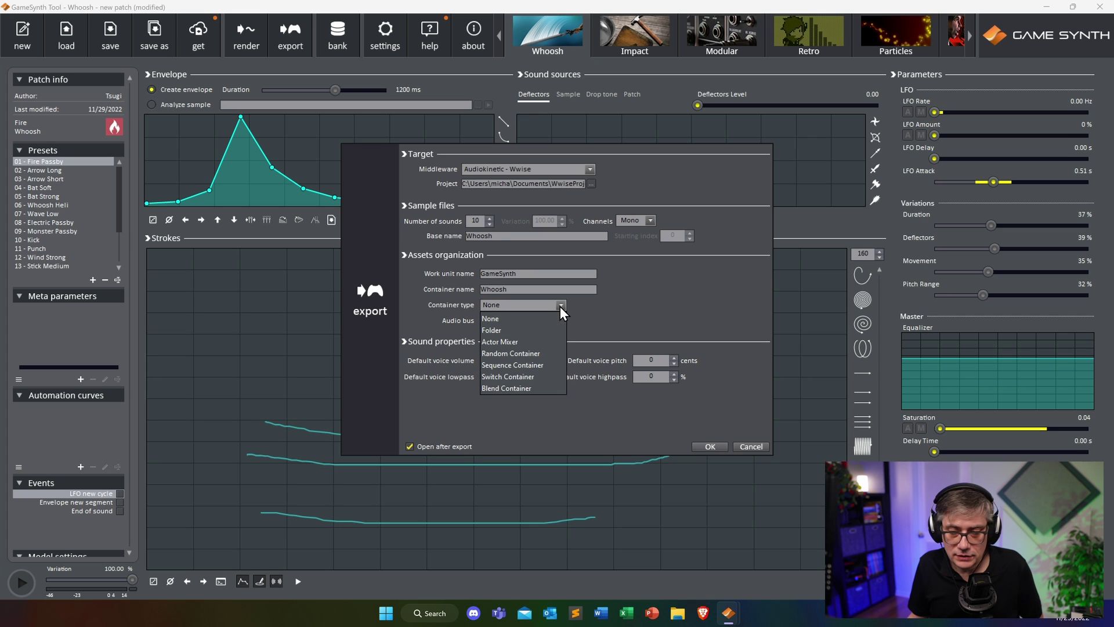
pyautogui.click(511, 353)
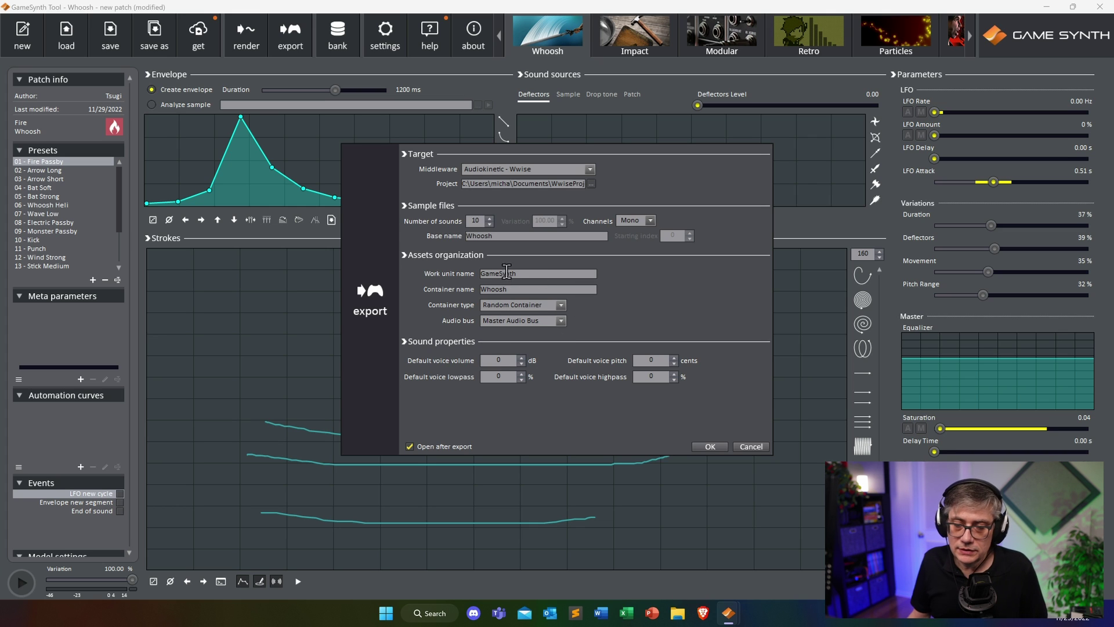